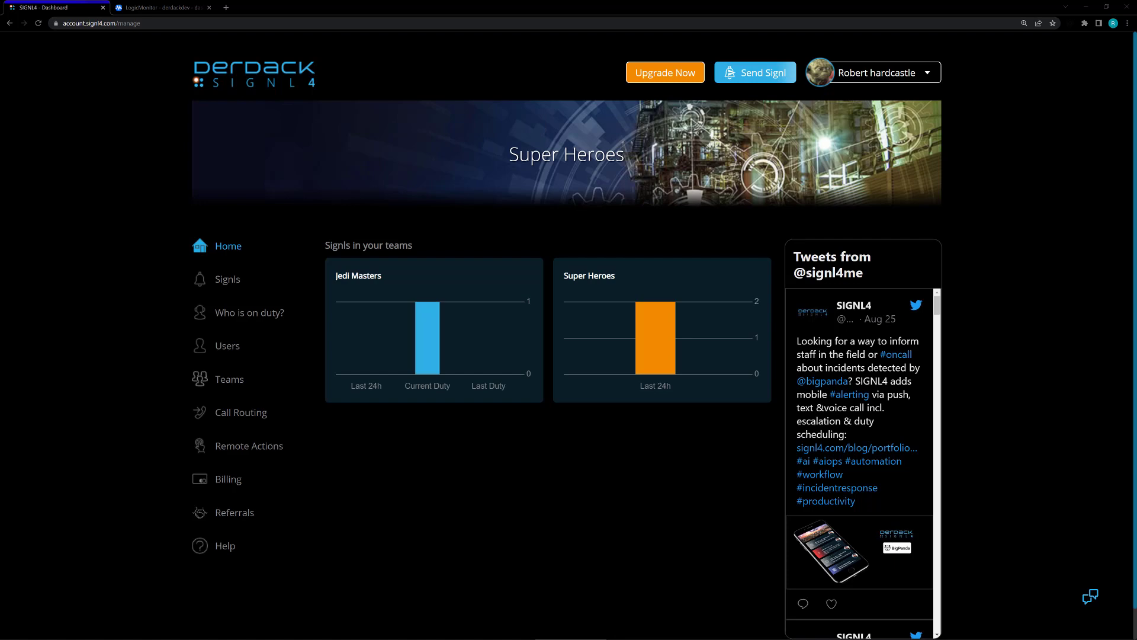
left_click(131, 5)
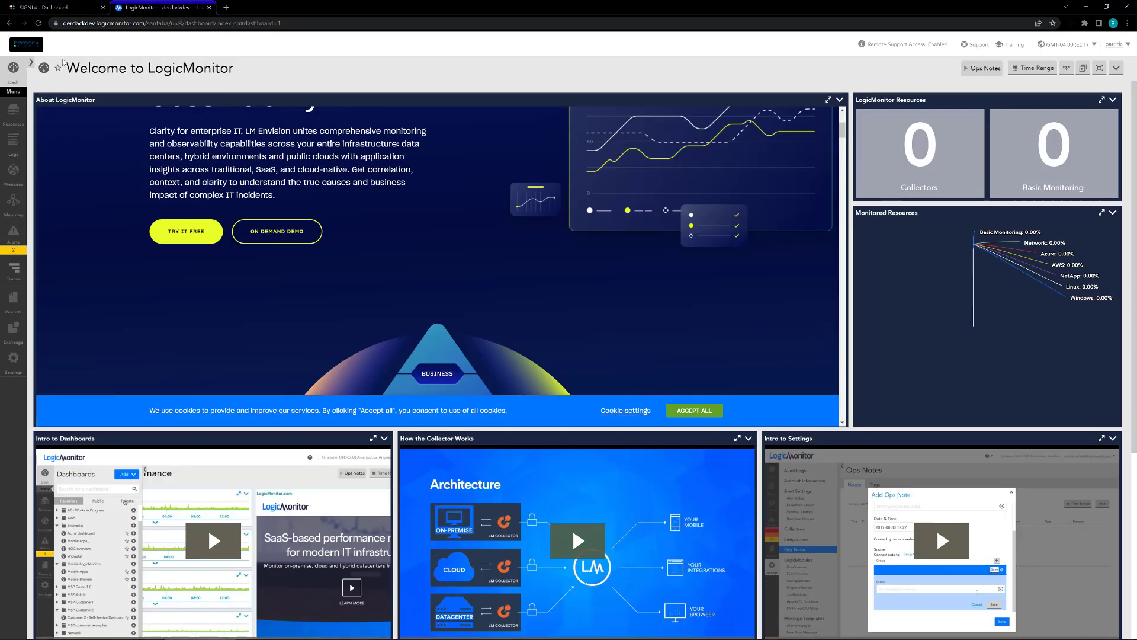
left_click(71, 5)
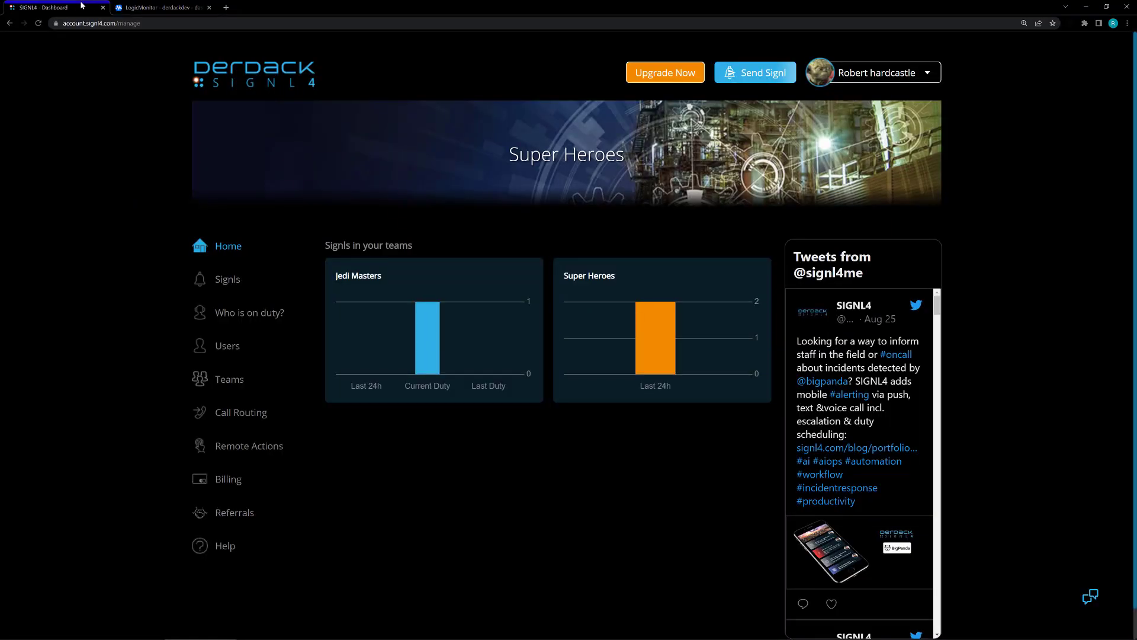
- Open the LogicMonitor connector template from the app templates of the Super Heroes team
left_click(238, 379)
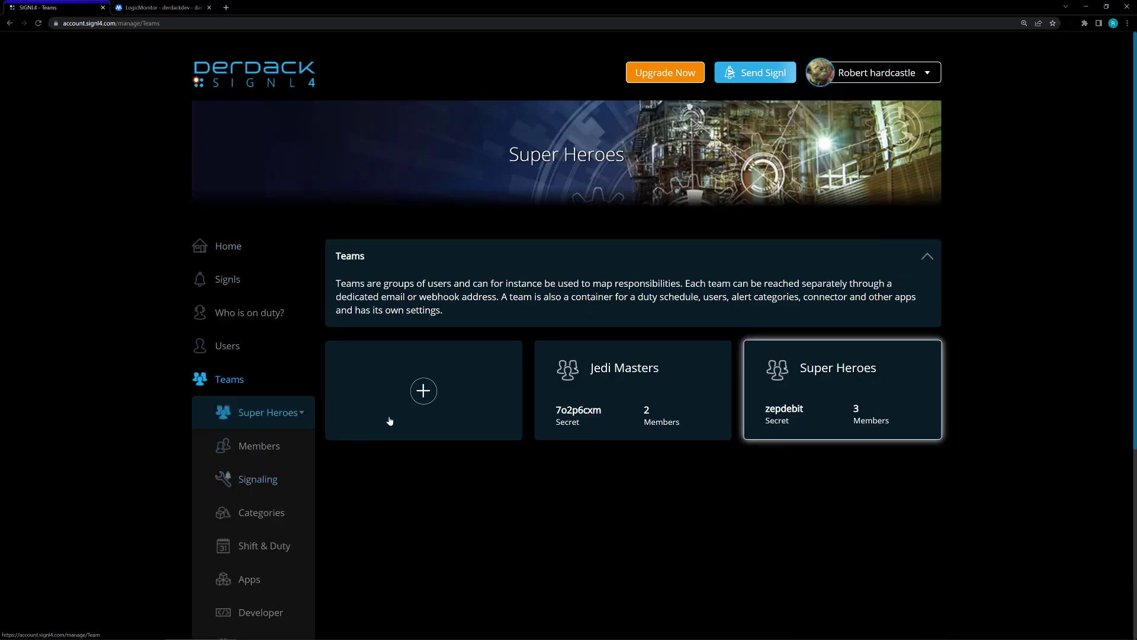
scroll(856, 256, "down", 2)
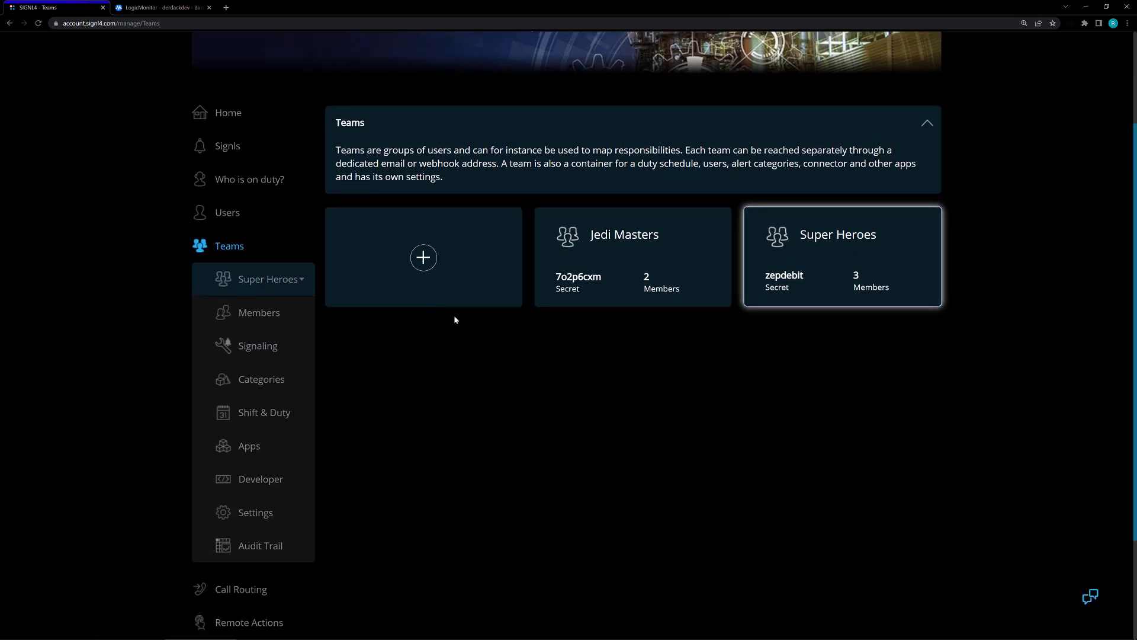
left_click(252, 446)
scroll(255, 440, "down", 20)
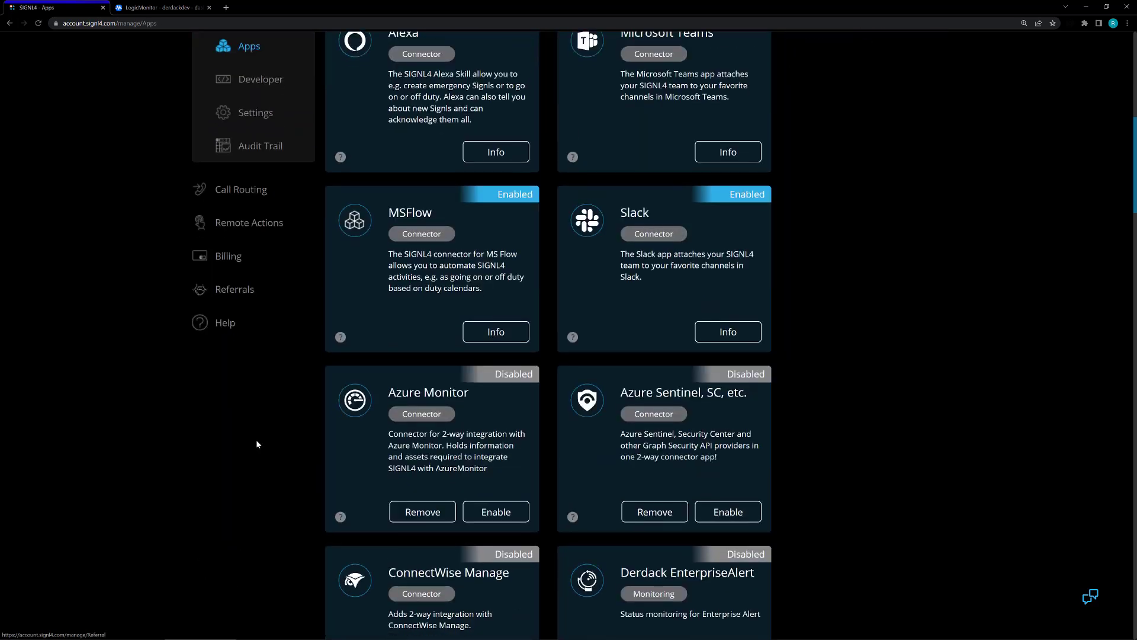
scroll(306, 428, "down", 8)
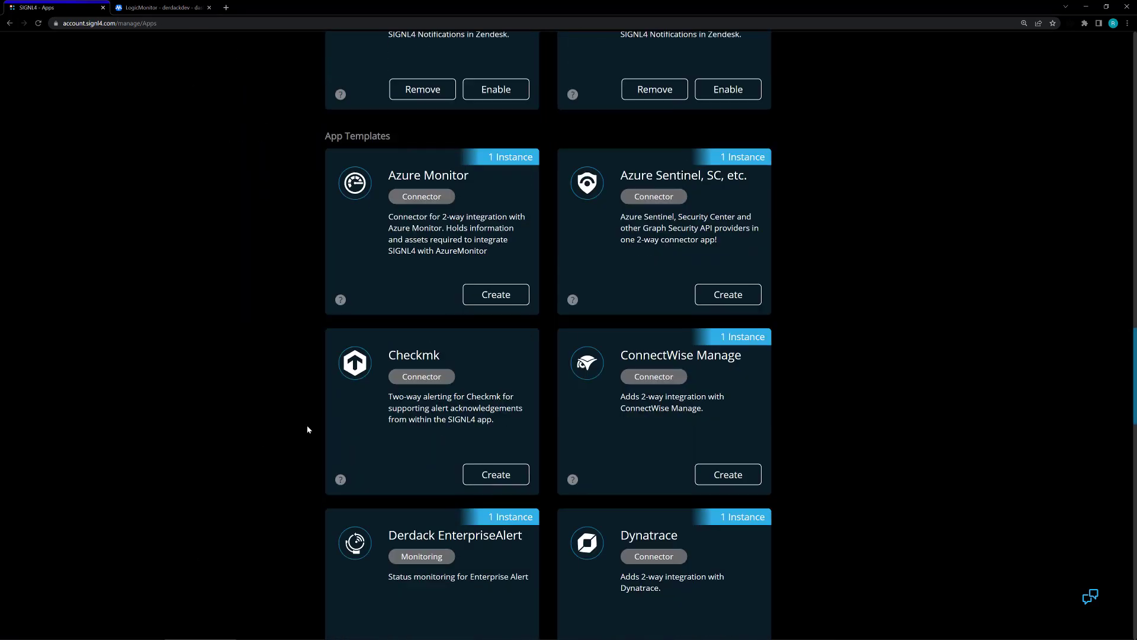
scroll(462, 448, "down", 6)
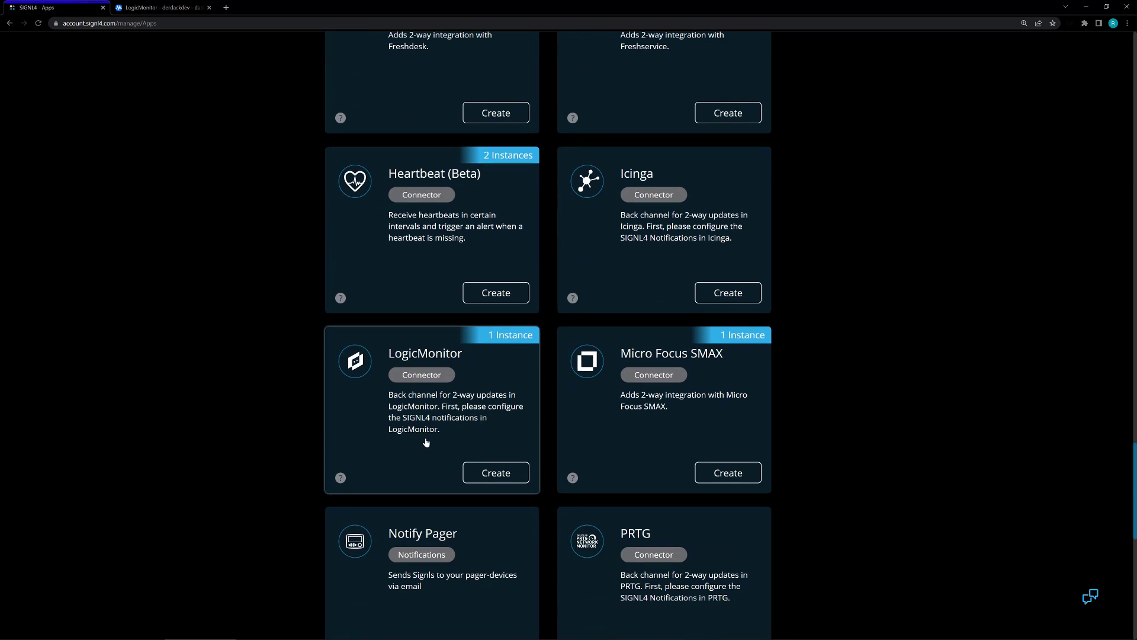
left_click(435, 426)
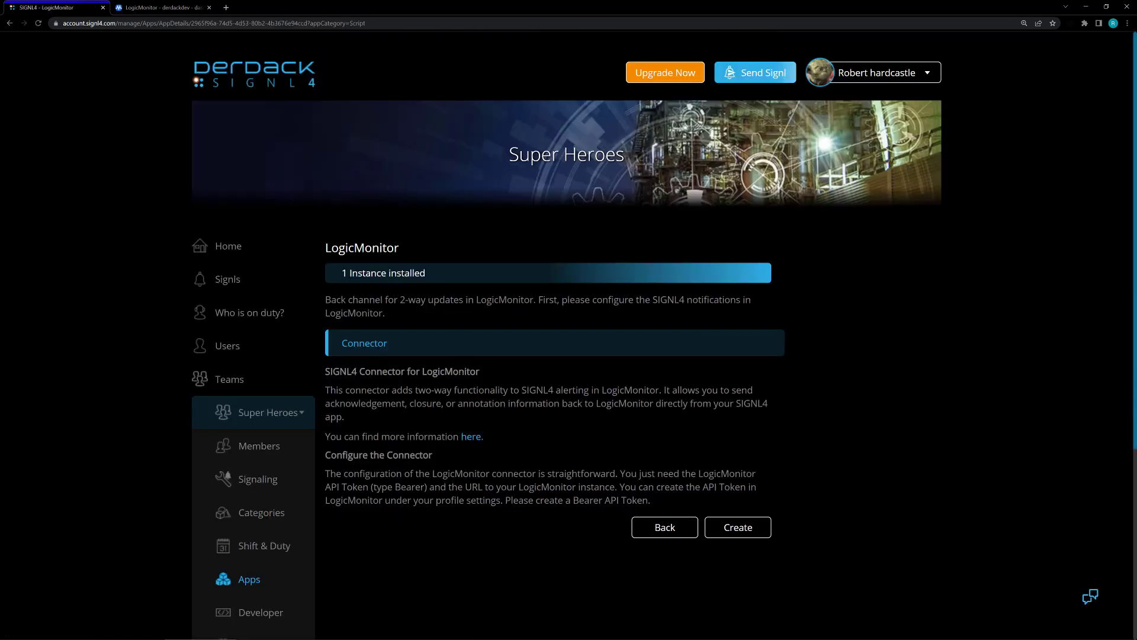
- Examine the linked LogicMonitor integration guide, including the webhook setup and two-way connector sections, and close it
scroll(420, 412, "down", 1)
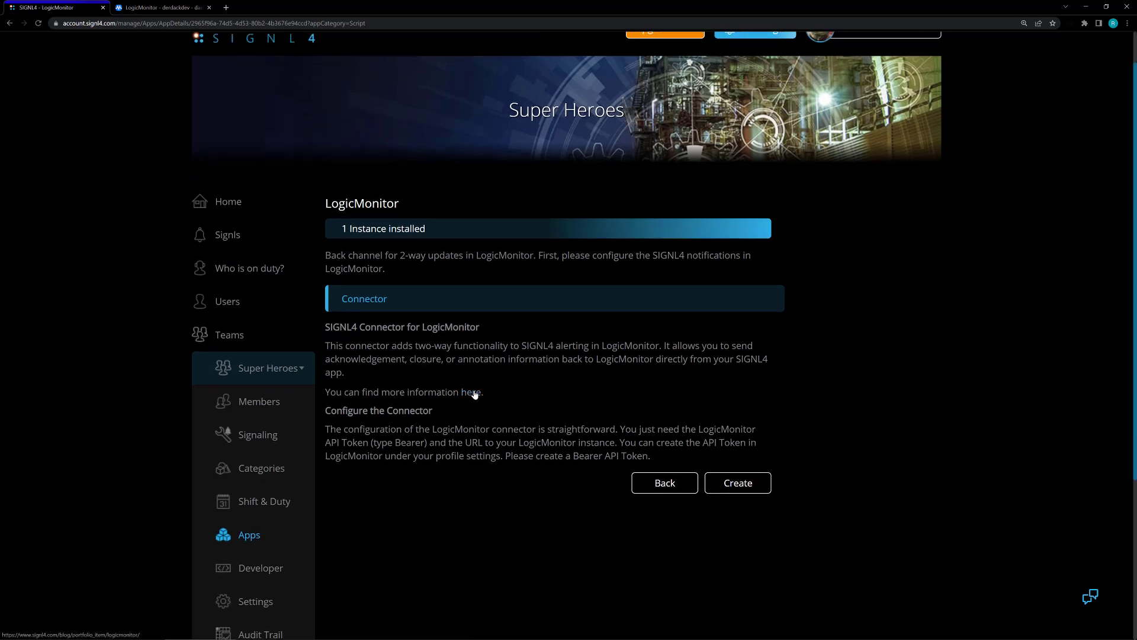
left_click(474, 394)
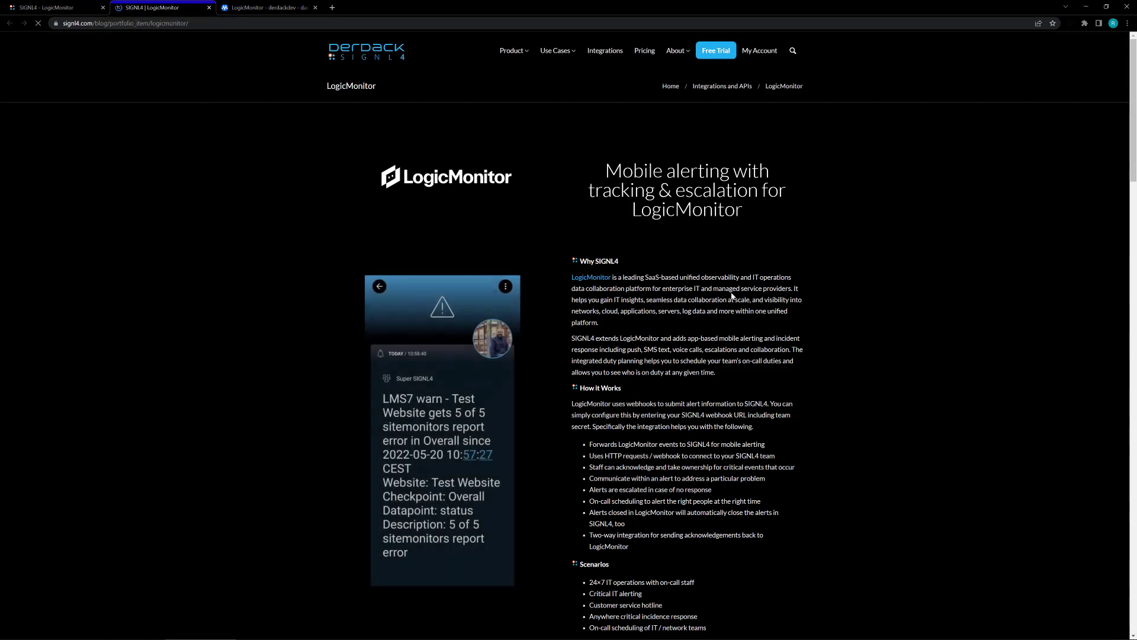
scroll(710, 295, "down", 15)
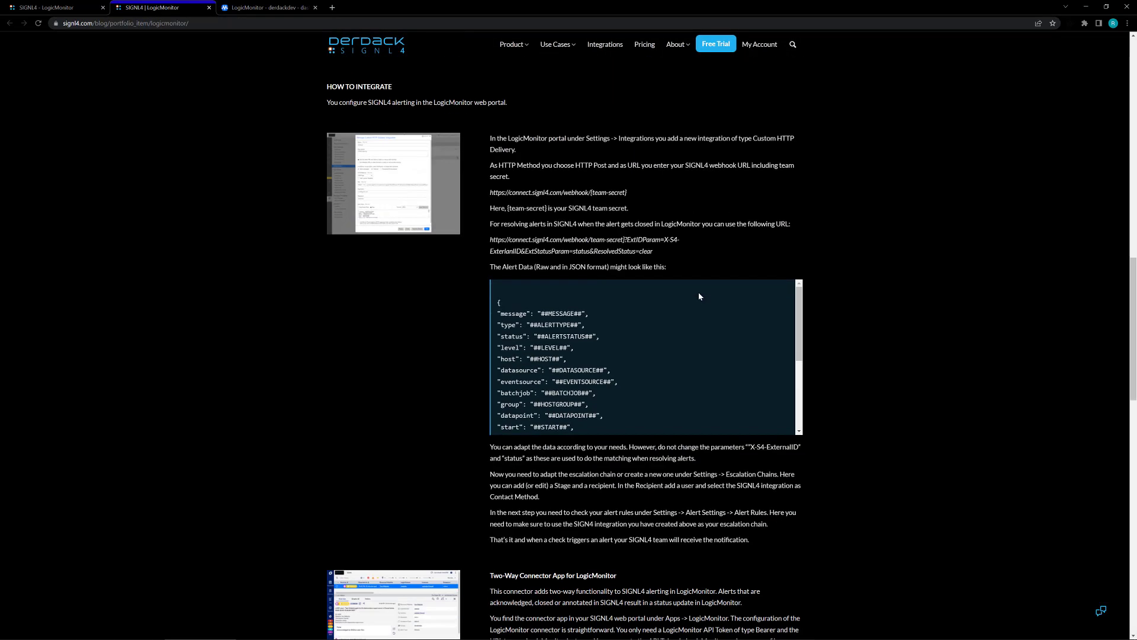
scroll(533, 398, "down", 3)
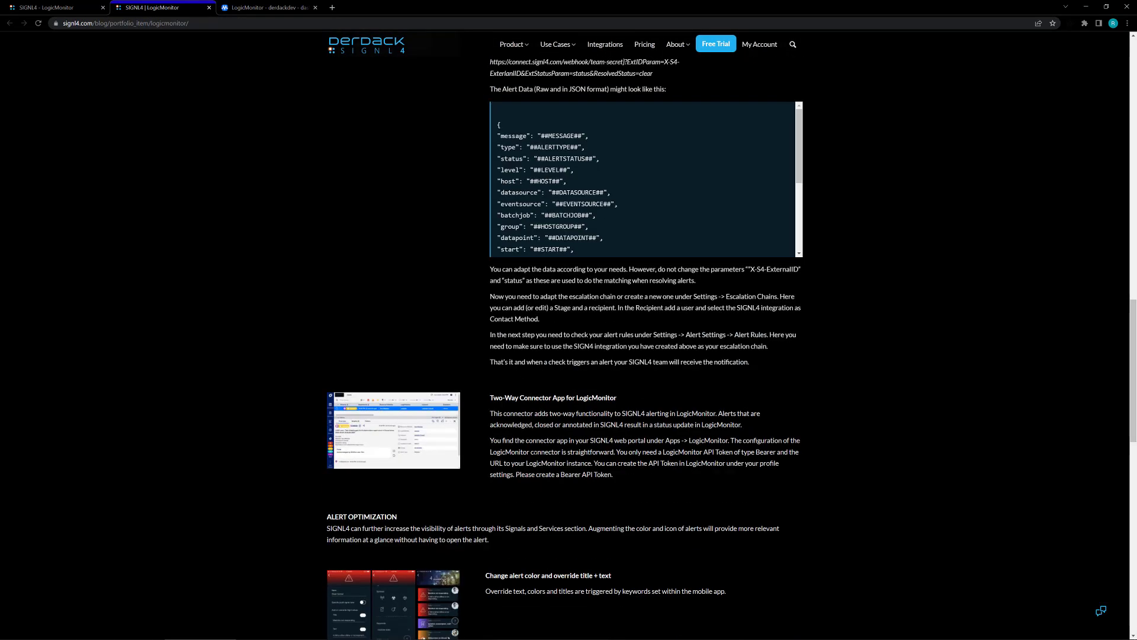
scroll(519, 468, "down", 1)
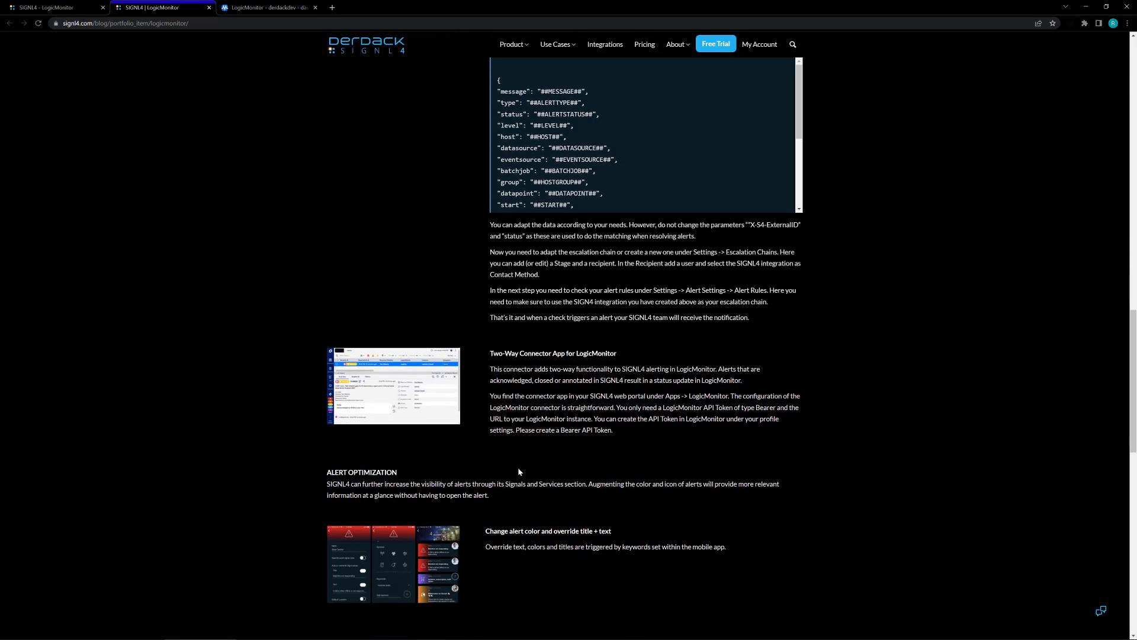
scroll(519, 468, "up", 2)
scroll(519, 468, "up", 9)
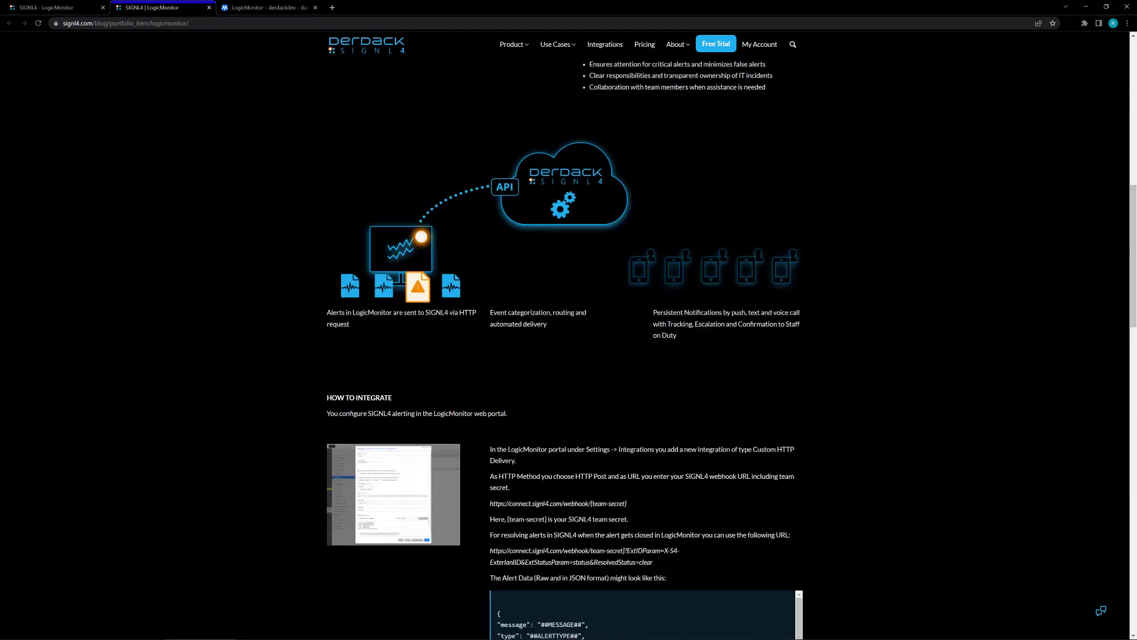
left_click(208, 7)
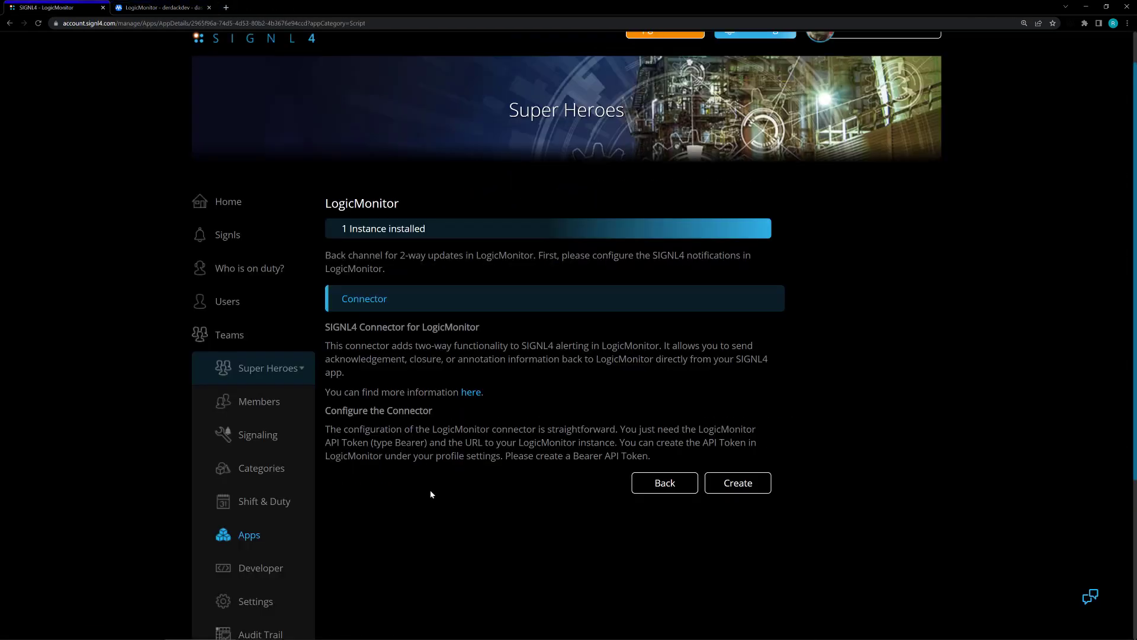
left_click(750, 485)
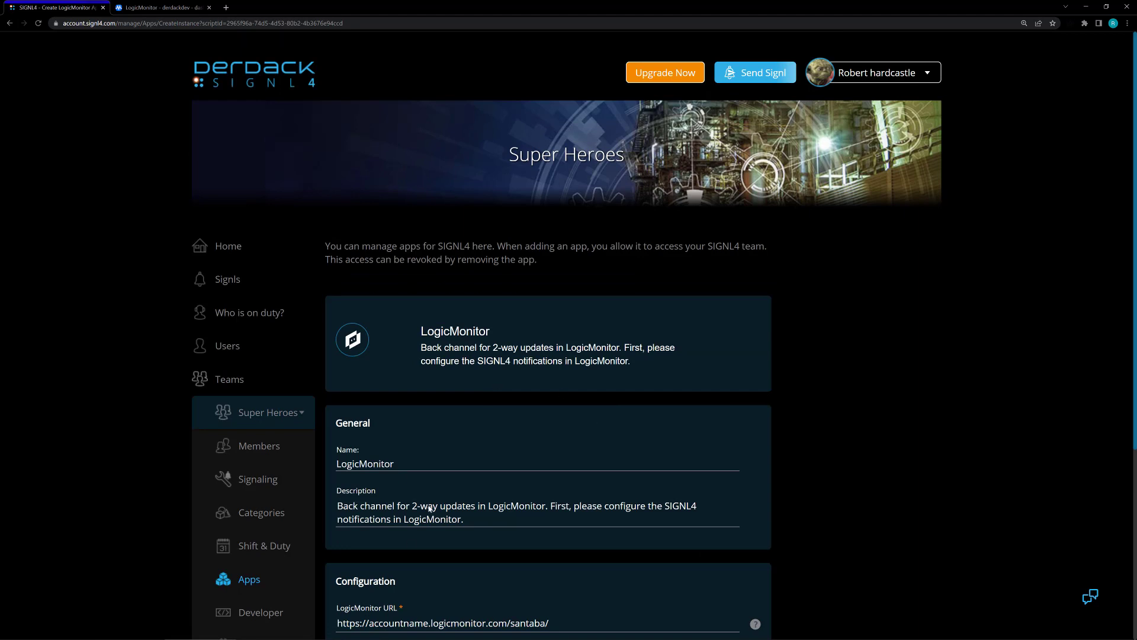
left_click(448, 462)
scroll(449, 463, "down", 2)
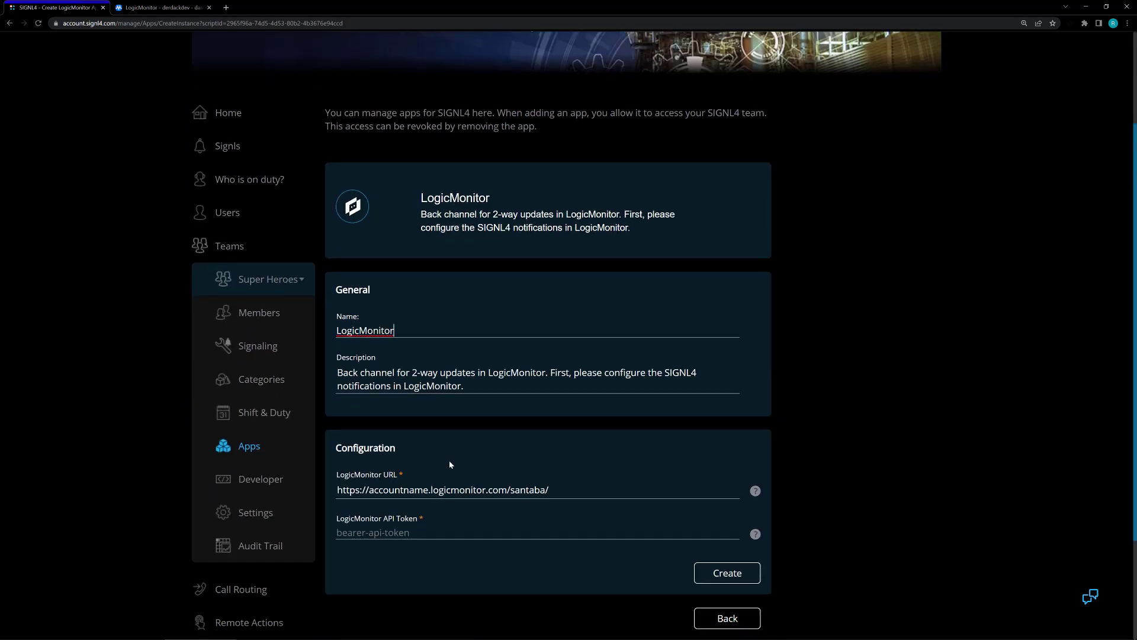
scroll(449, 464, "down", 1)
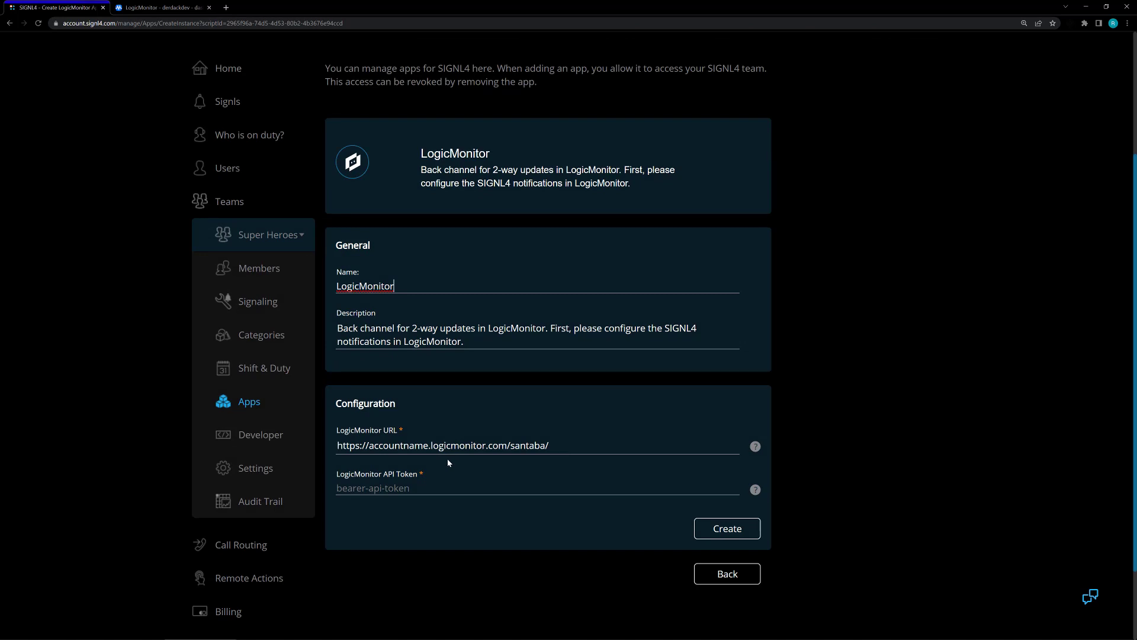
left_click_drag(429, 445, 371, 446)
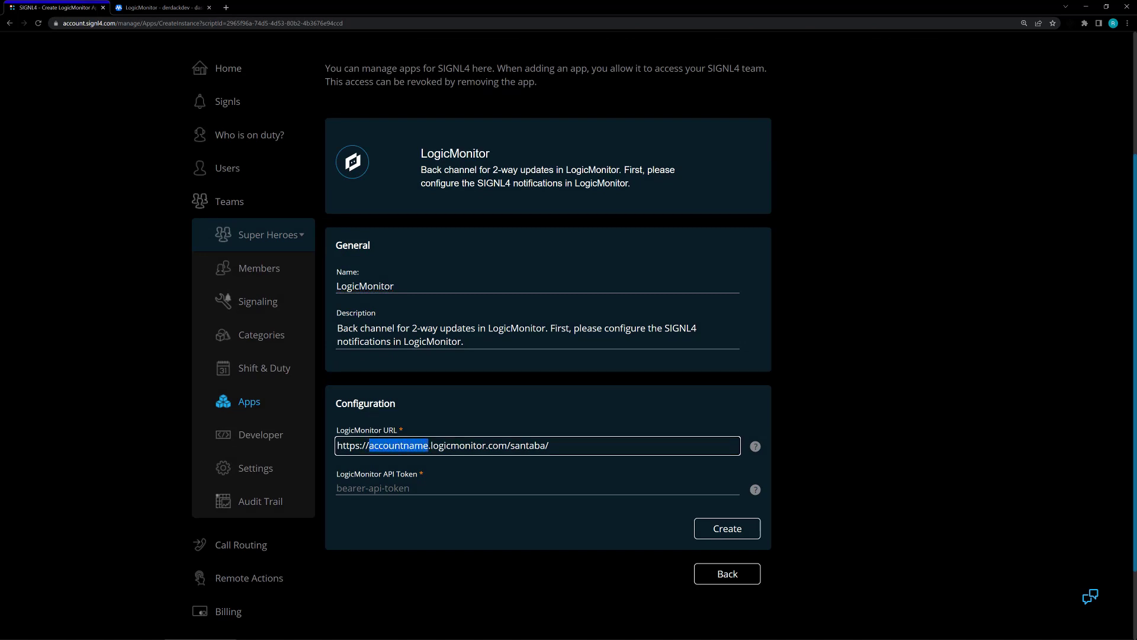
key("ctrl+v")
key("Tab")
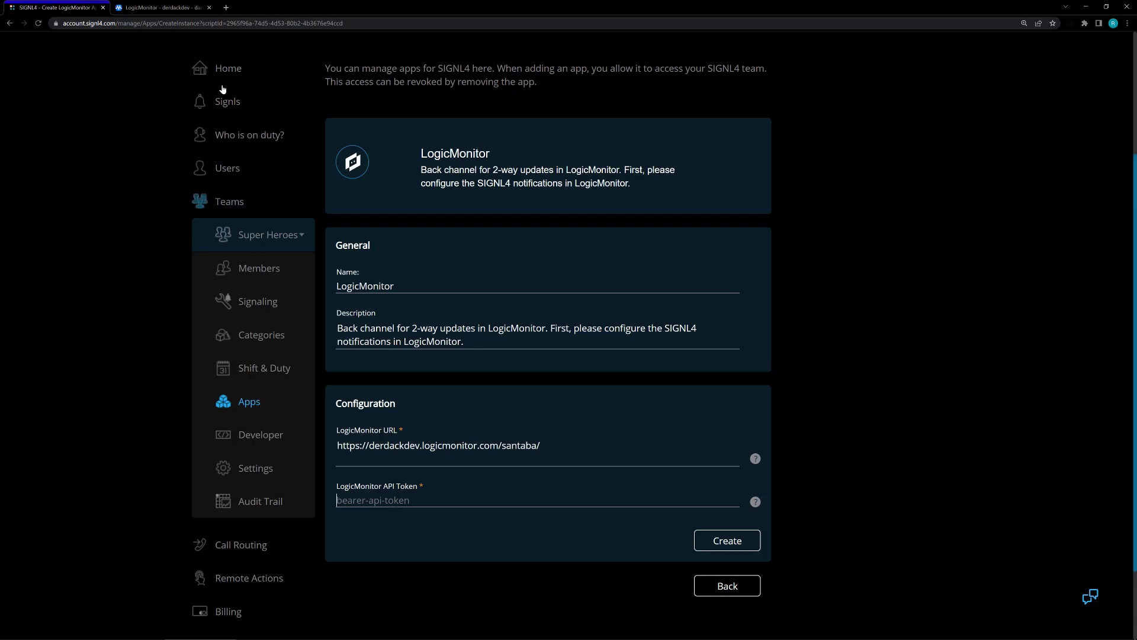
- Switch to LogicMonitor and open the Bearer API tokens in the user access settings
left_click(169, 6)
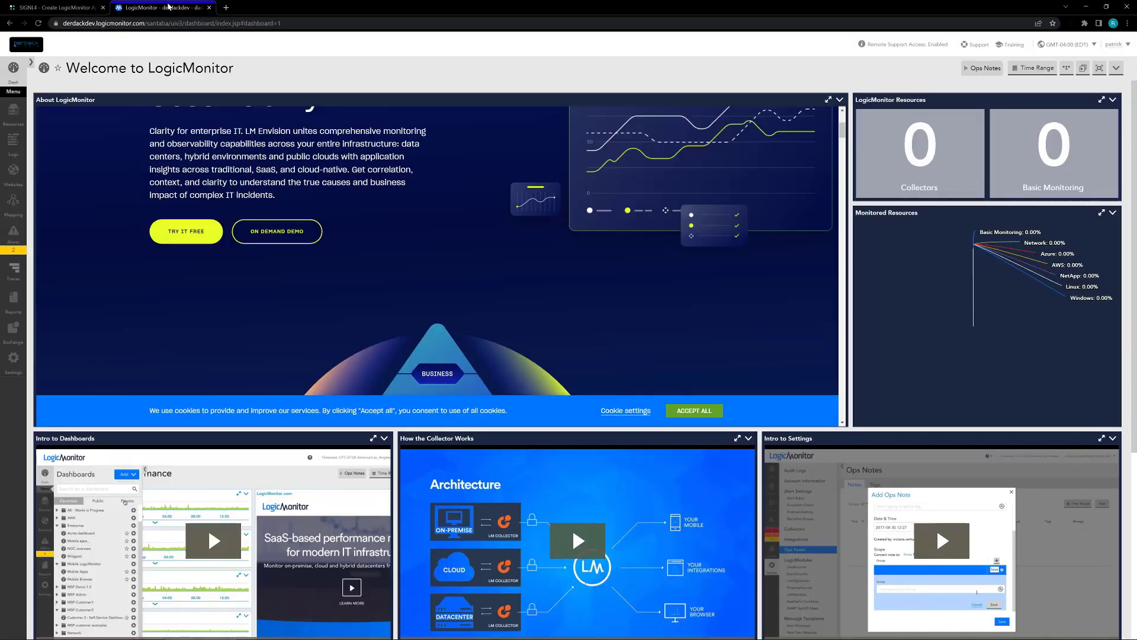
left_click(14, 359)
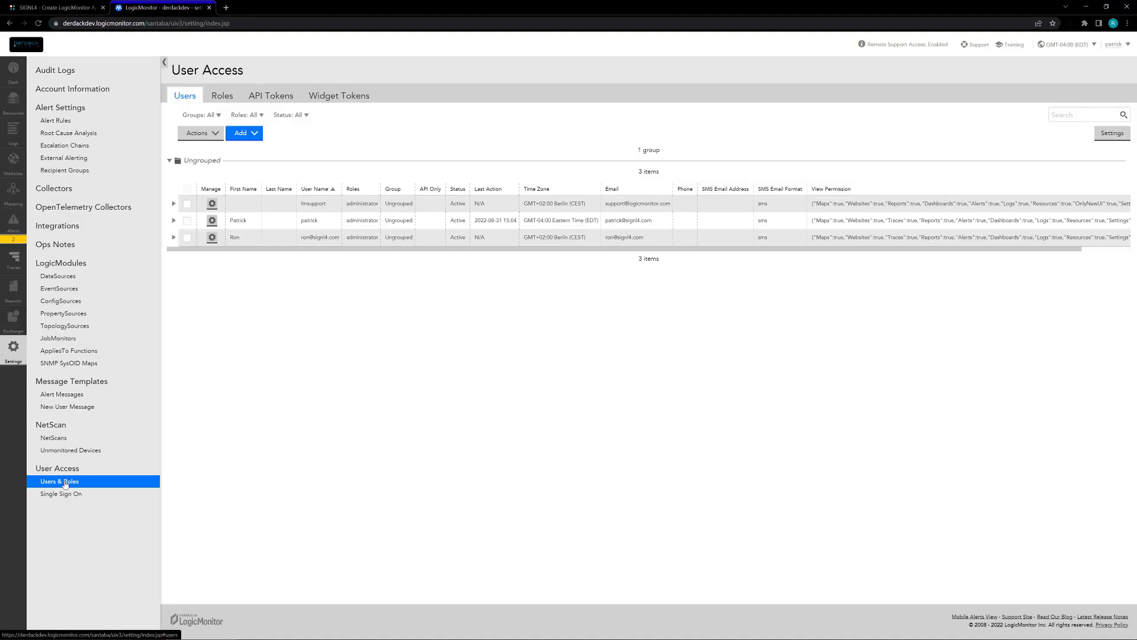
left_click(61, 480)
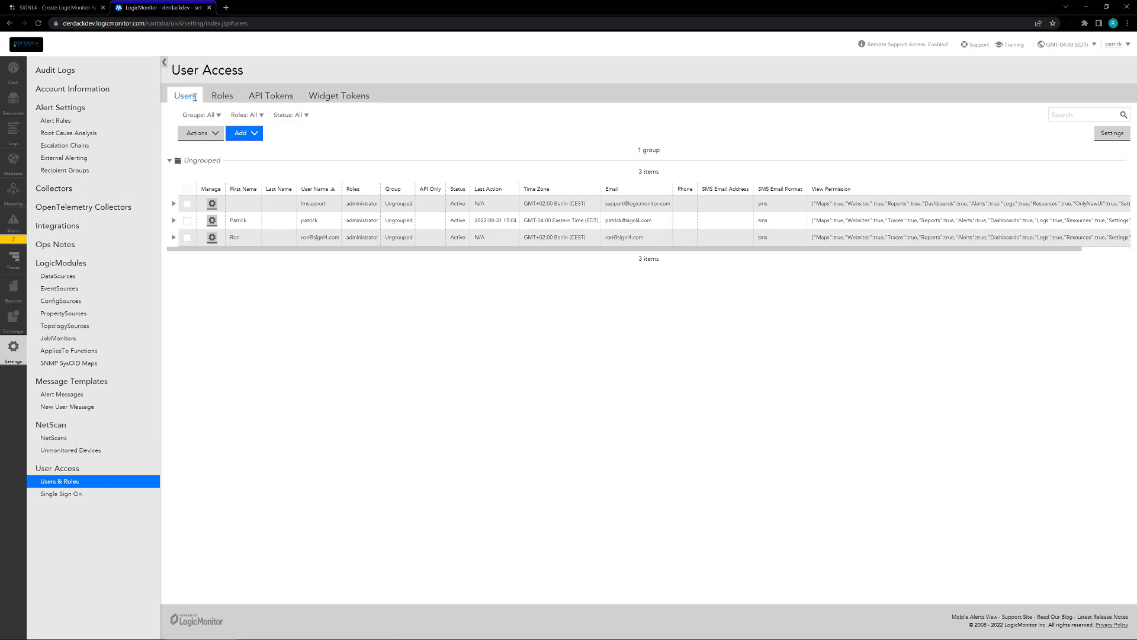
left_click(265, 96)
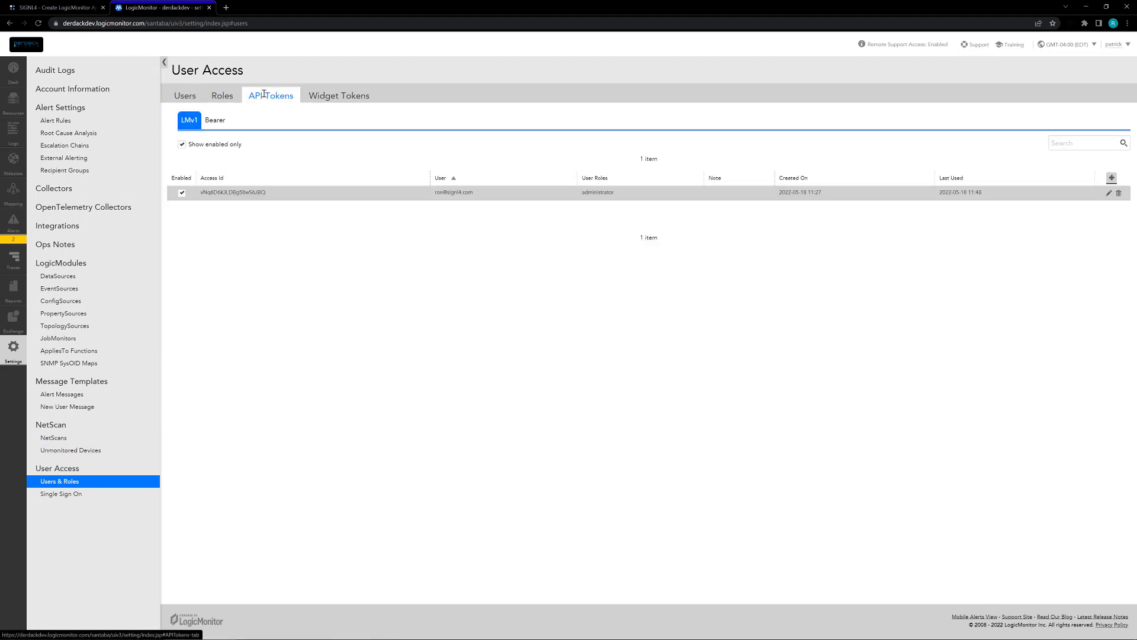
left_click(214, 121)
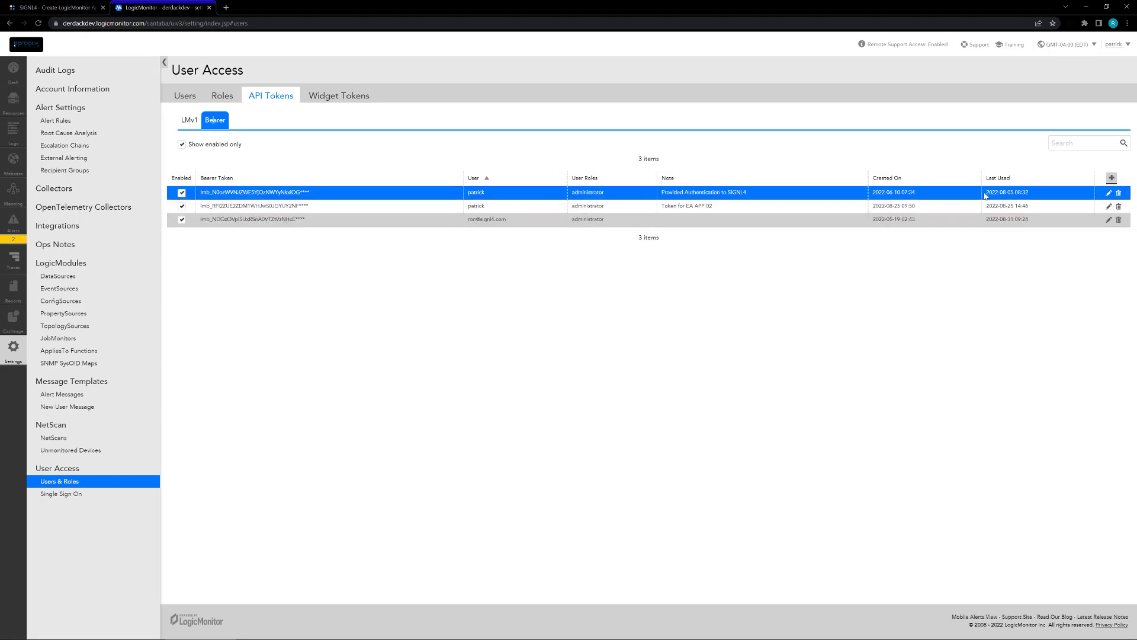
- Create a Bearer API token for the administrator's user account without a note, copy the token and save it
left_click(1112, 179)
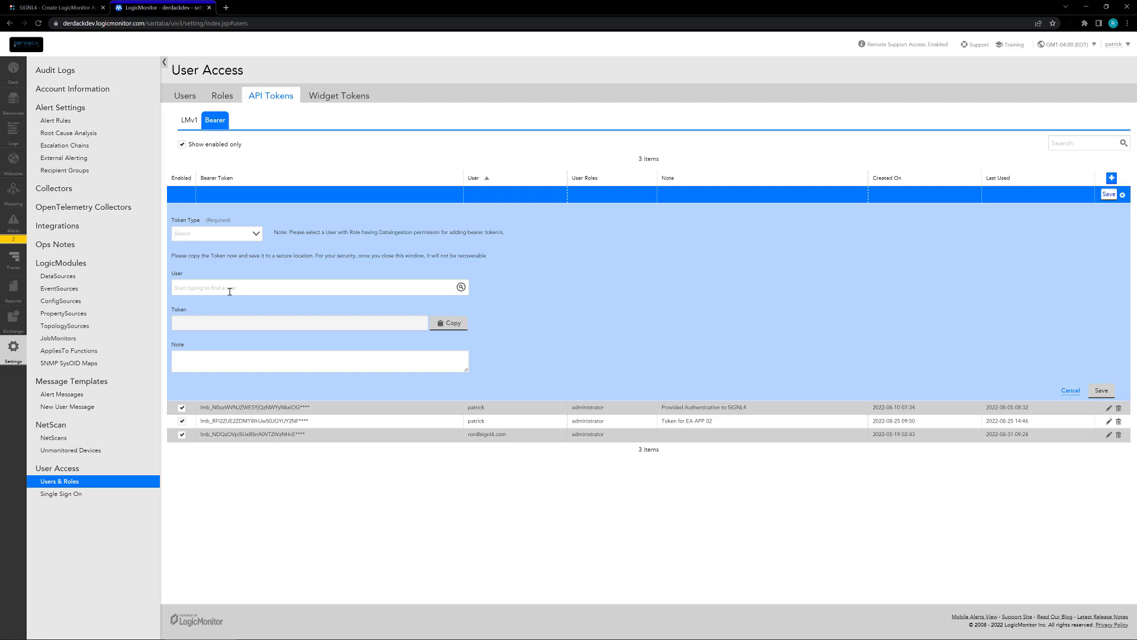
type("Patri")
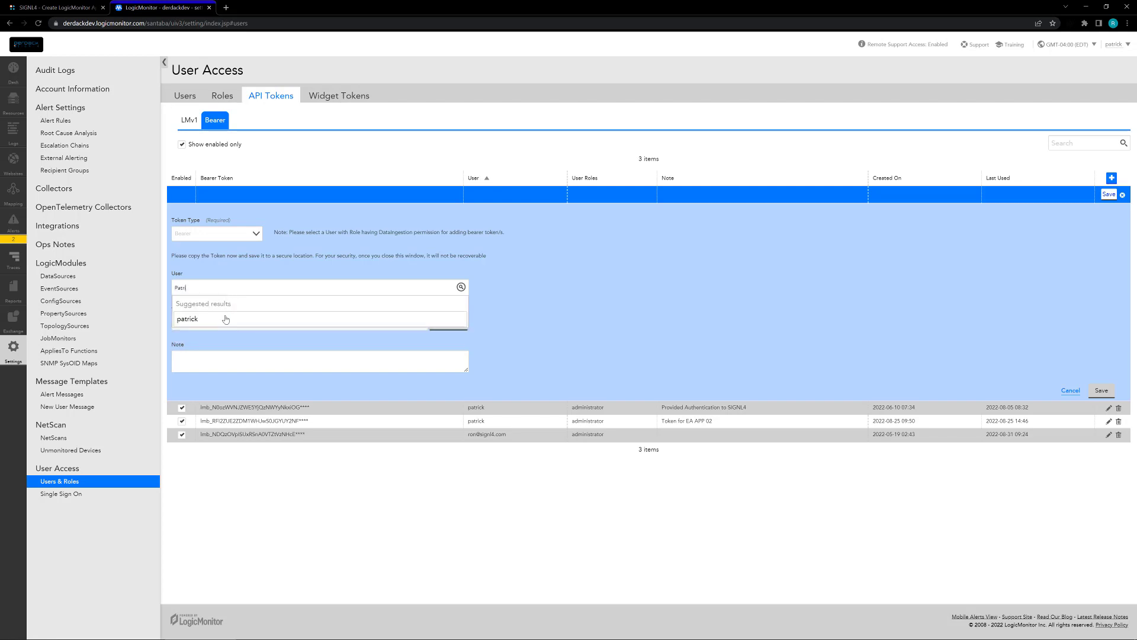
left_click(225, 319)
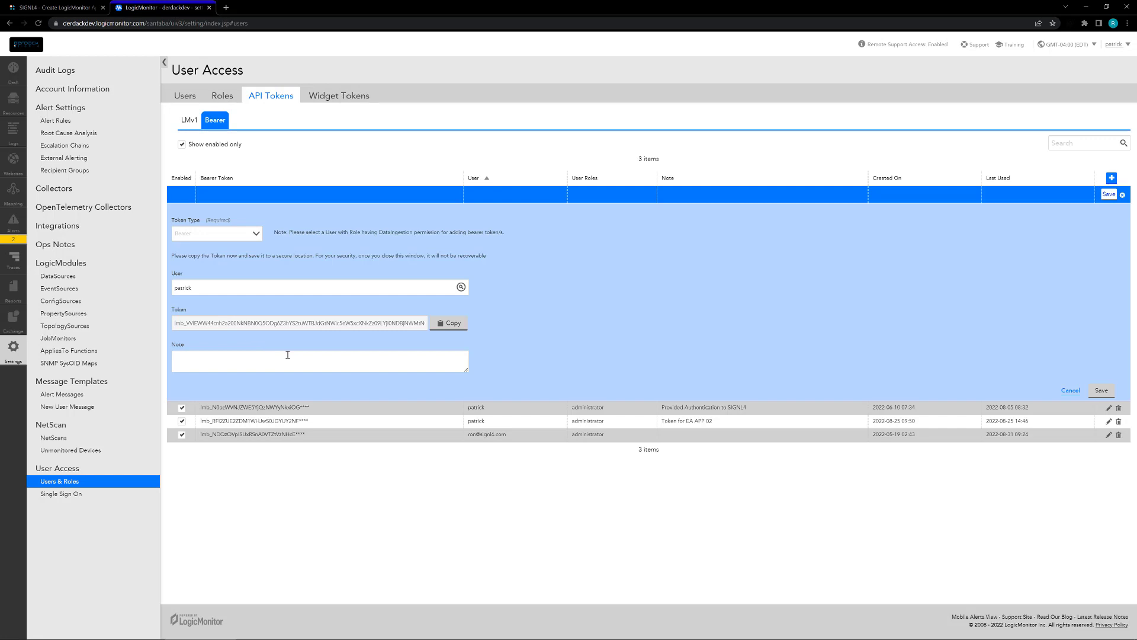
left_click(449, 323)
left_click(363, 368)
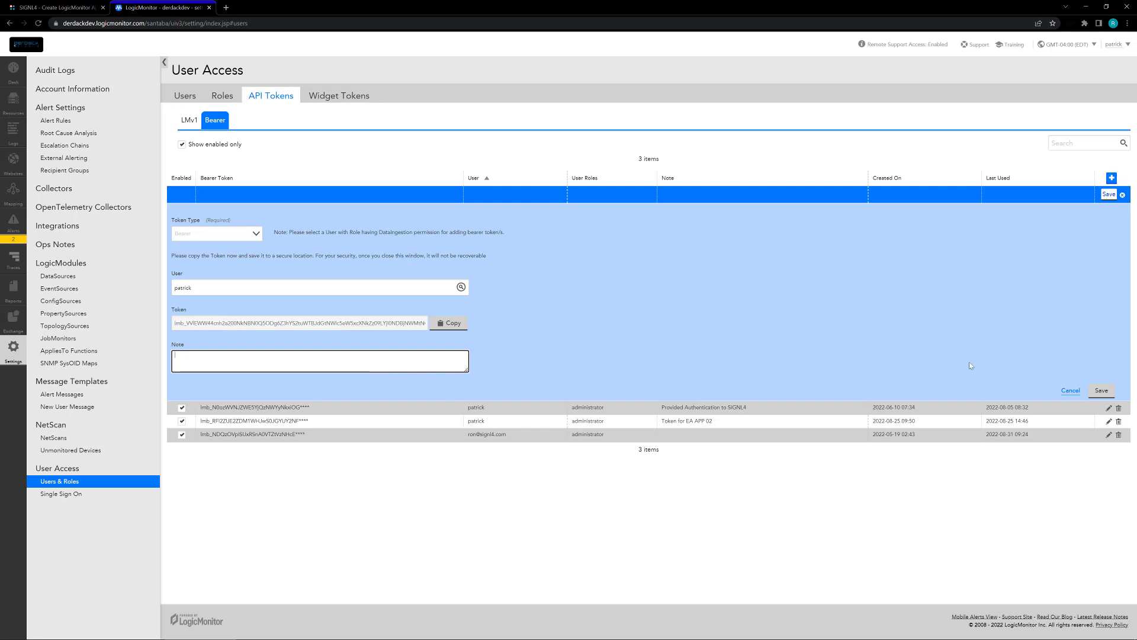
left_click(1102, 389)
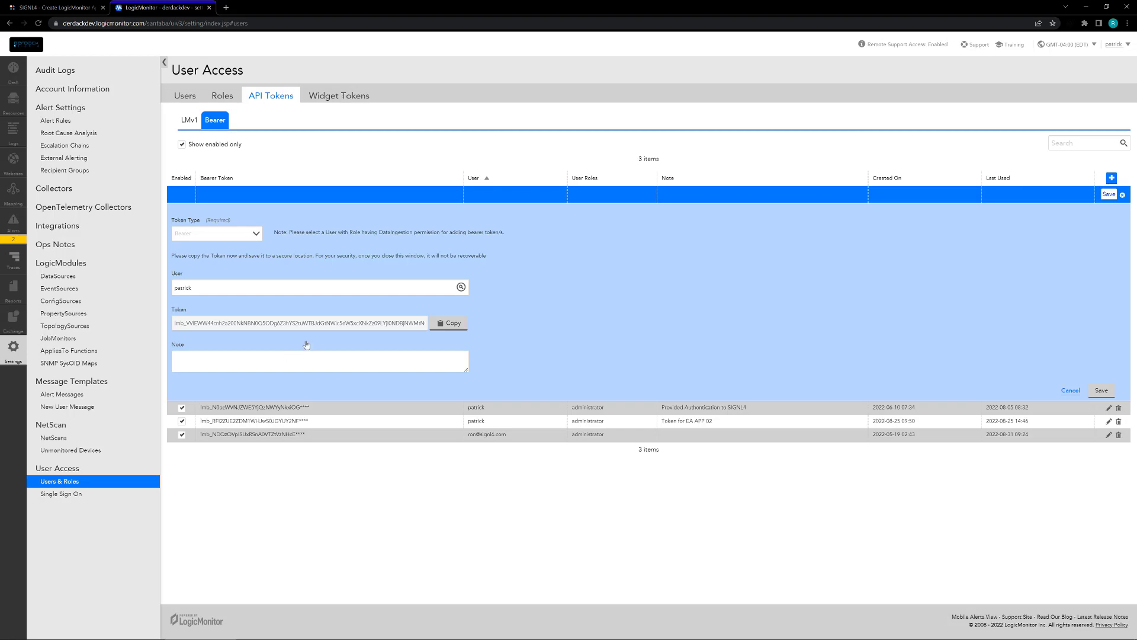
left_click(456, 324)
- Return to SIGNL4, paste the copied token as the LogicMonitor API Token and create the connector instance
left_click(56, 7)
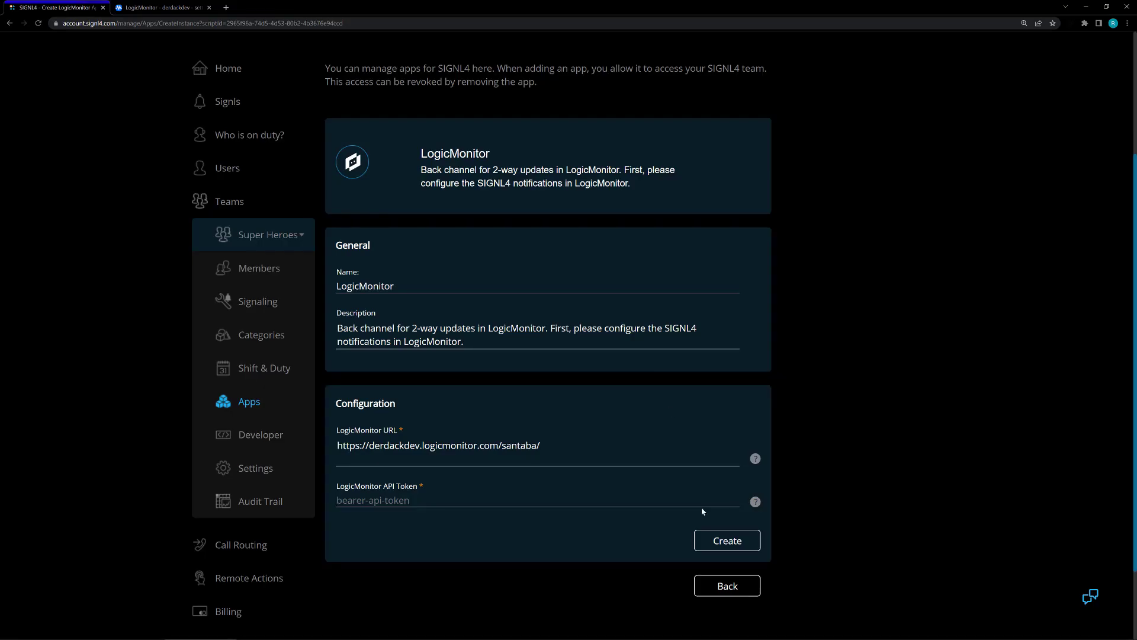
left_click(685, 500)
key("ctrl+v")
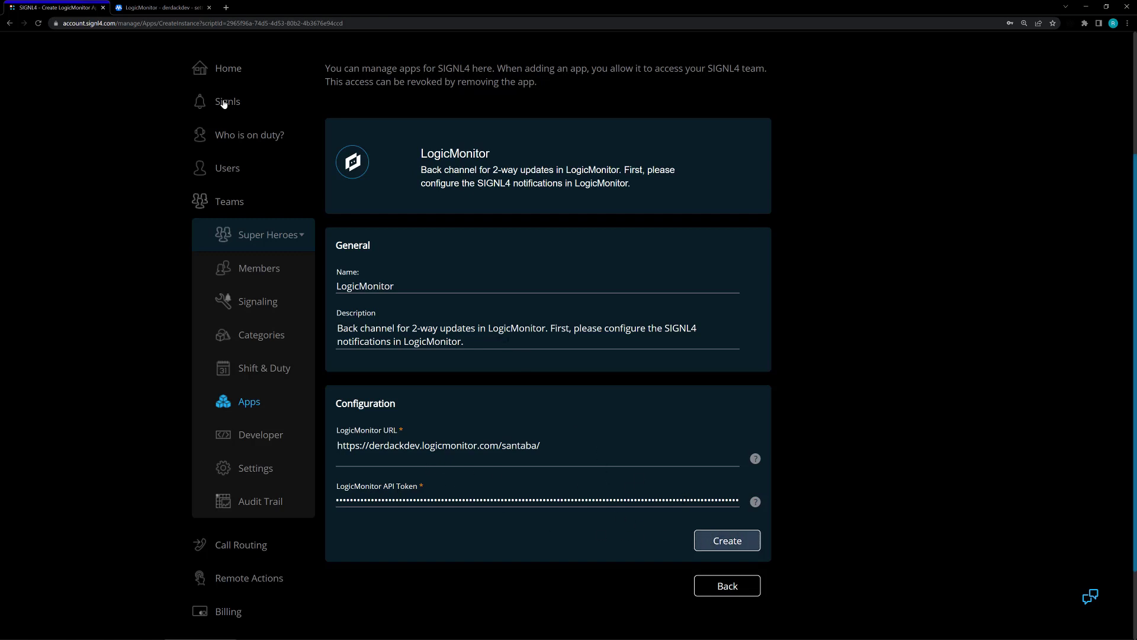
left_click(178, 7)
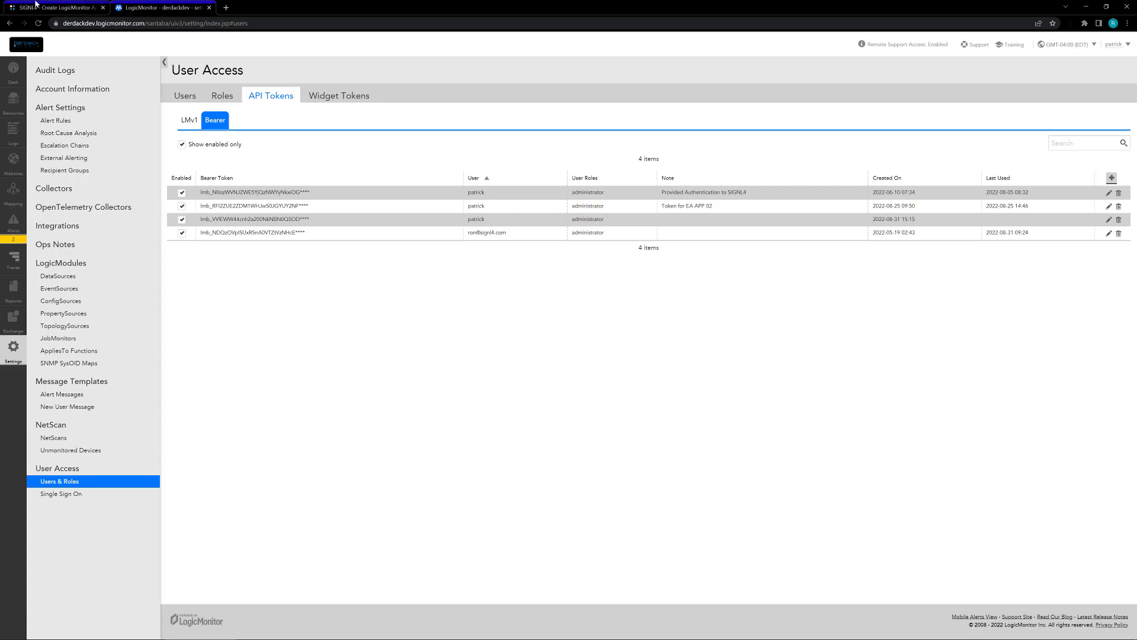
left_click(57, 7)
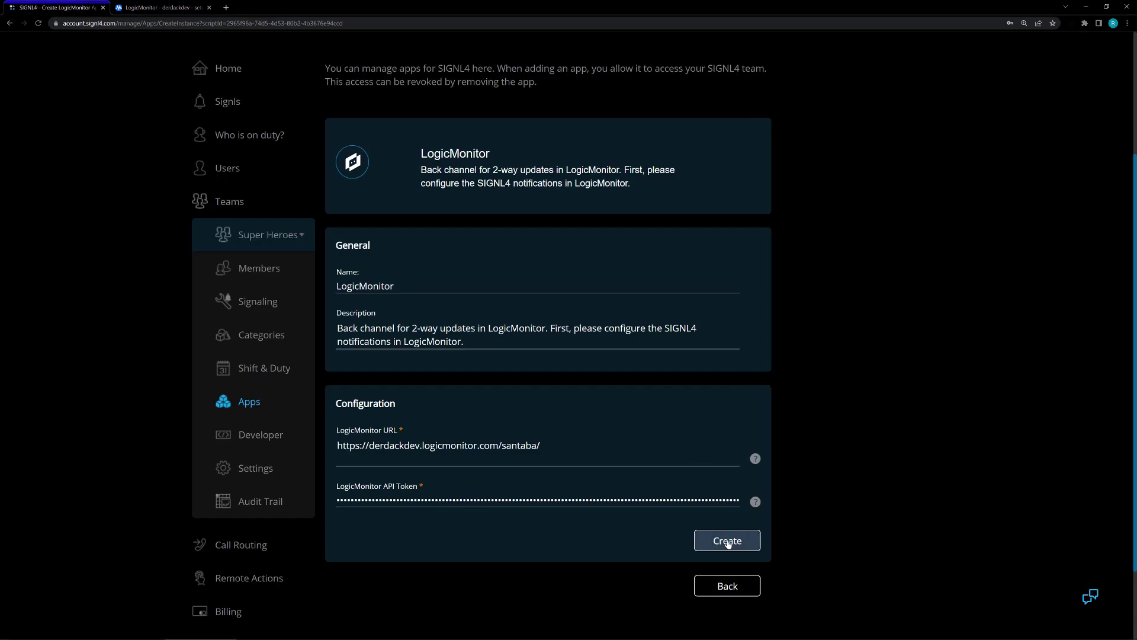
left_click(728, 541)
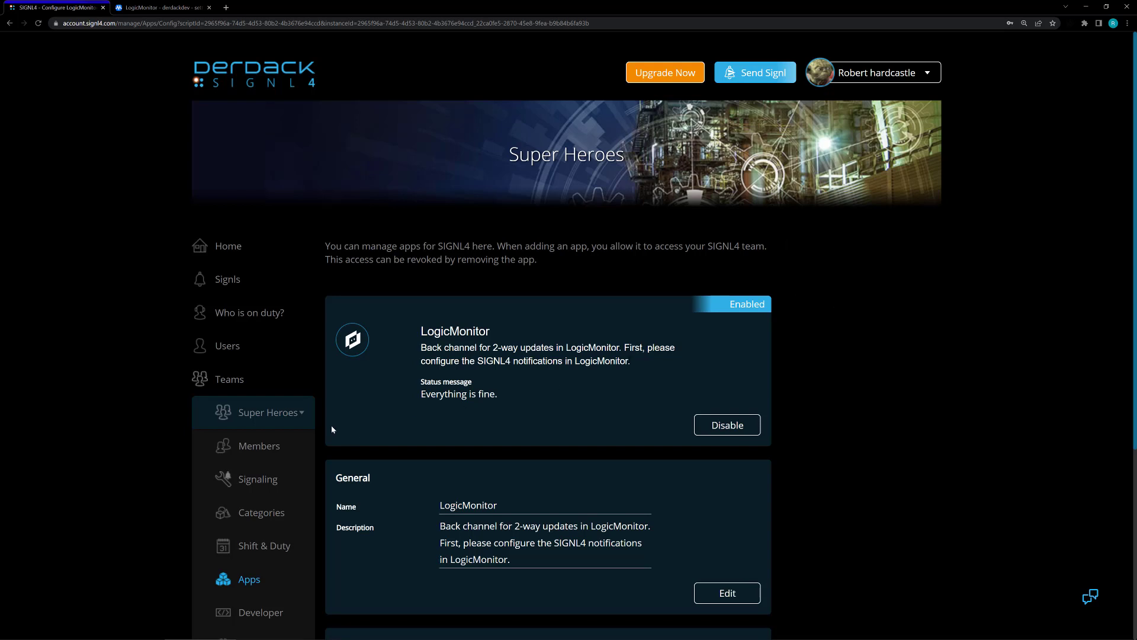
- Open the Super Heroes team's apps and look through the installed connectors for the LogicMonitor instance
left_click(247, 589)
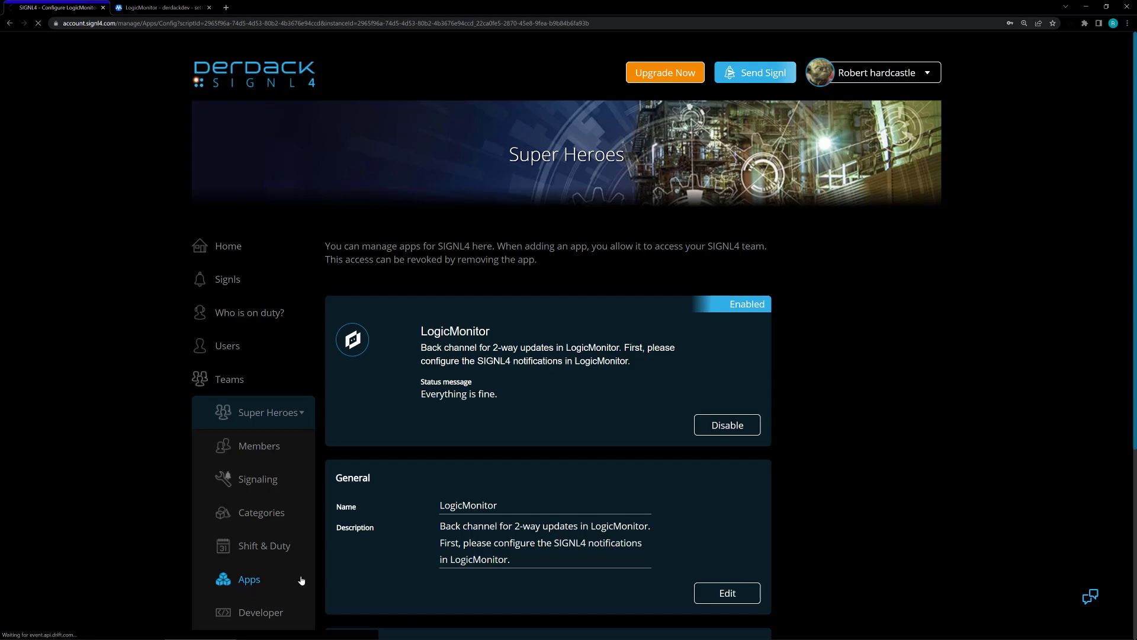
scroll(531, 444, "down", 3)
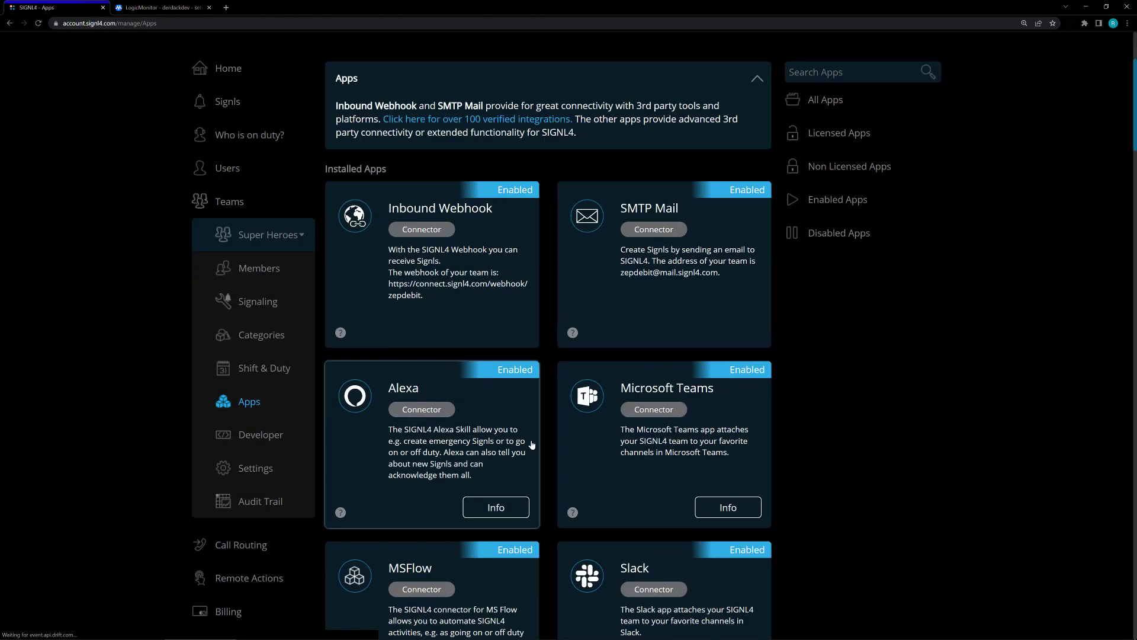
scroll(531, 445, "down", 7)
scroll(549, 422, "down", 5)
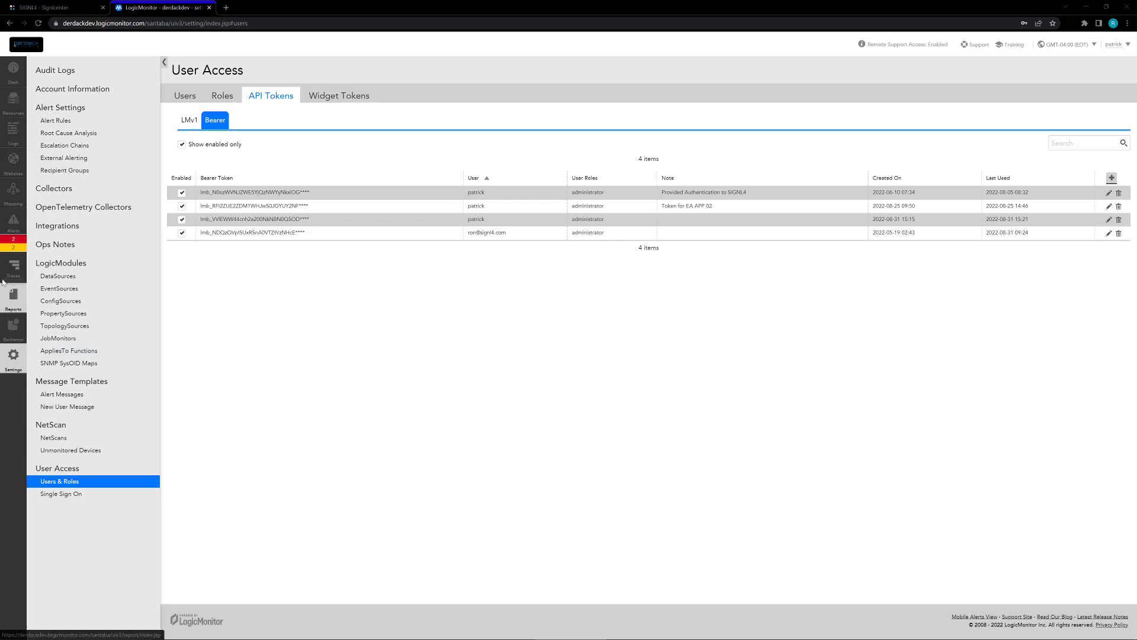
- Review the SuperHeroesSIGNL4-clone custom HTTP integration in the LogicMonitor integrations and close it without changes
left_click(85, 227)
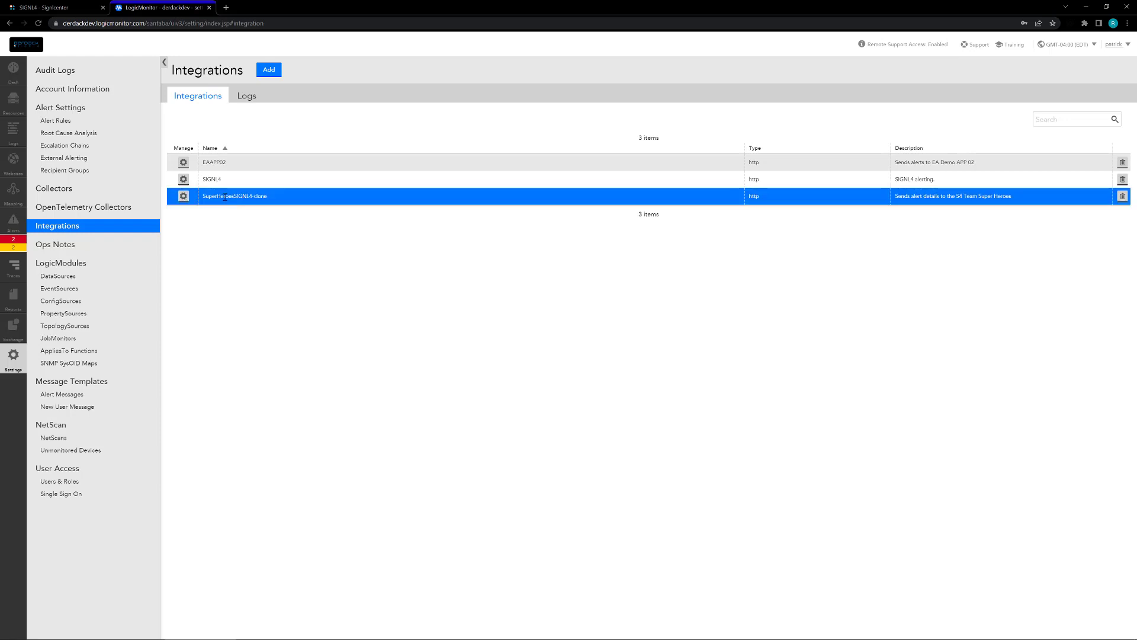
left_click(183, 198)
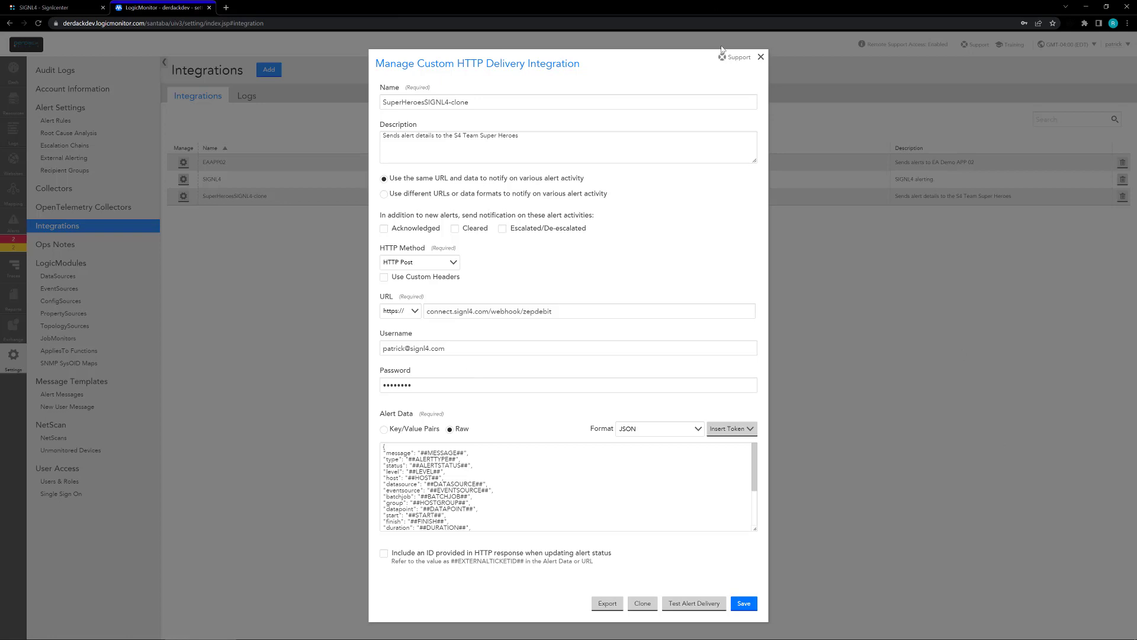
left_click(760, 57)
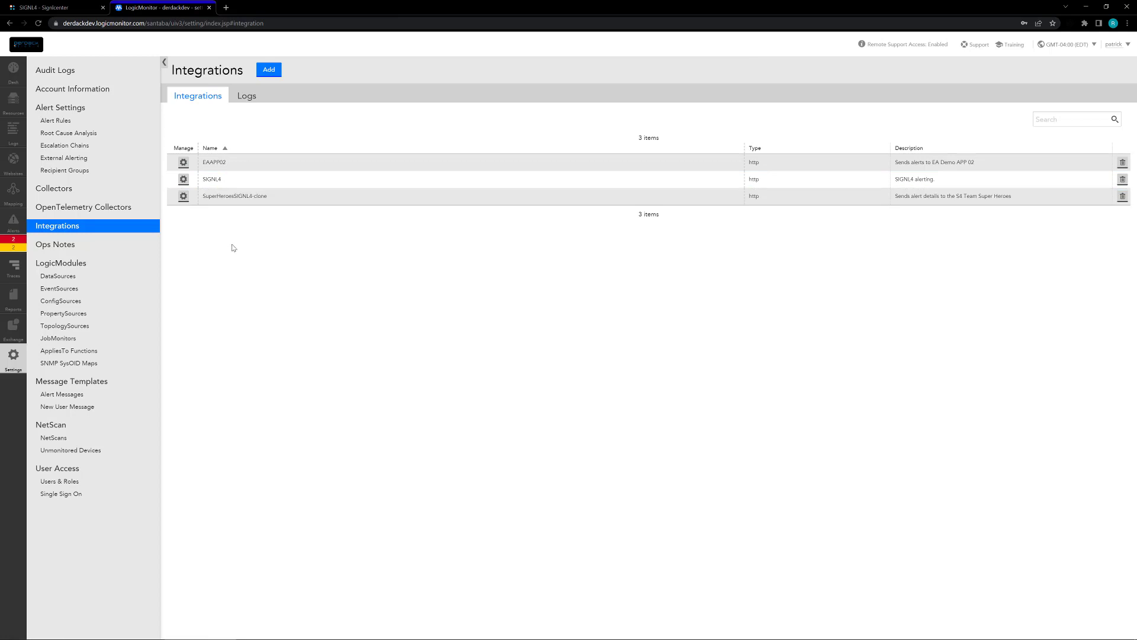
- Review the Super Hero Escalation chain's settings and stage recipient, leaving the chain unchanged
left_click(67, 146)
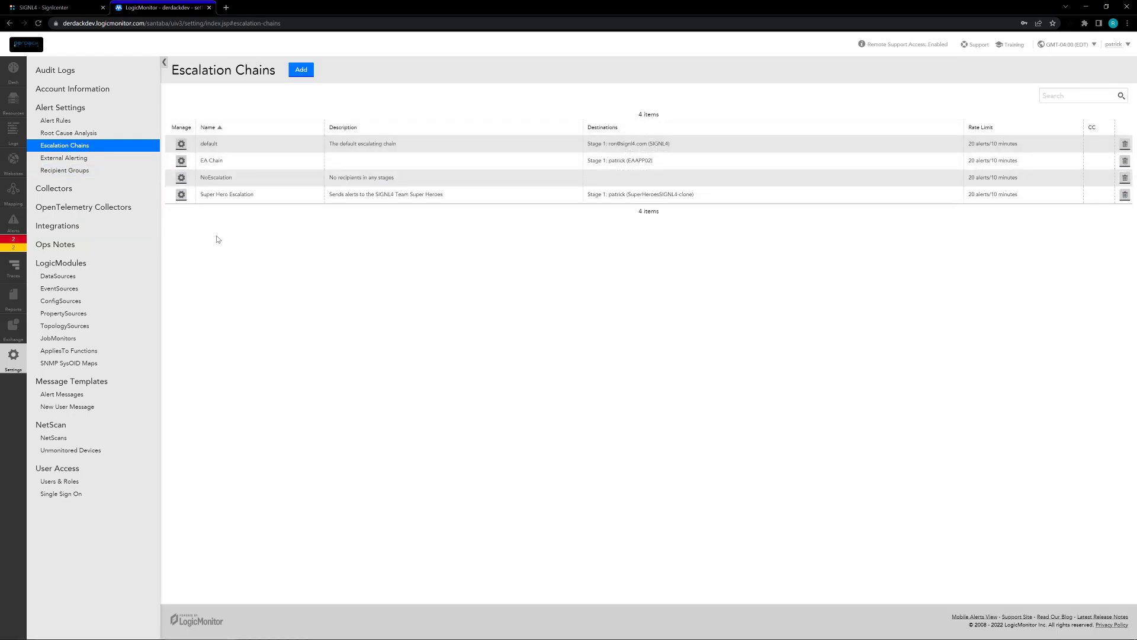
left_click(327, 196)
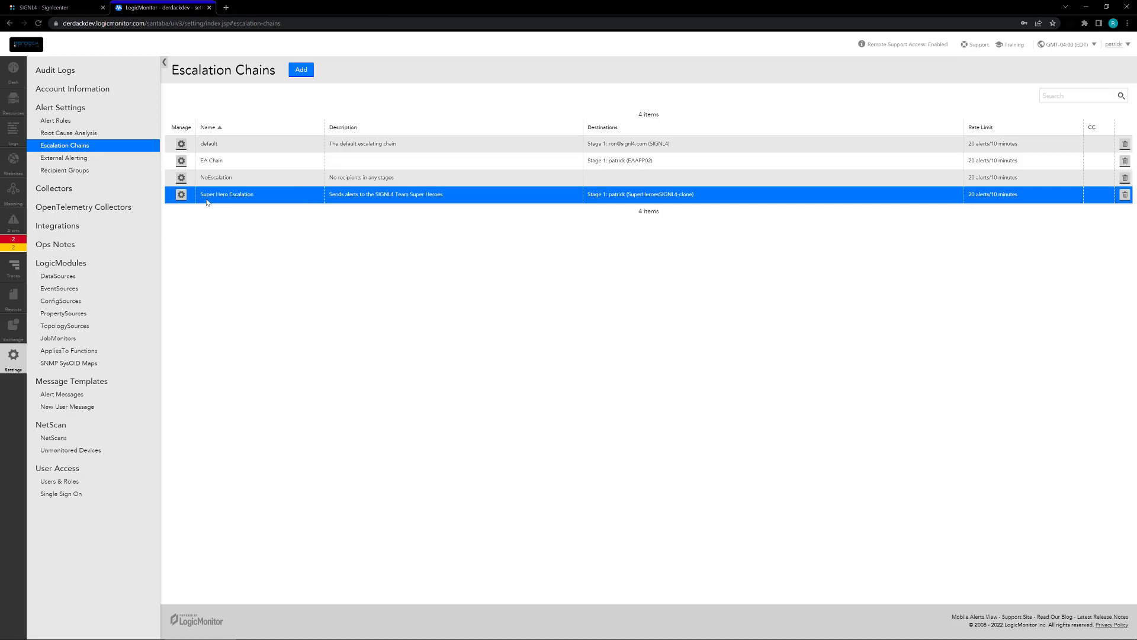
left_click(181, 195)
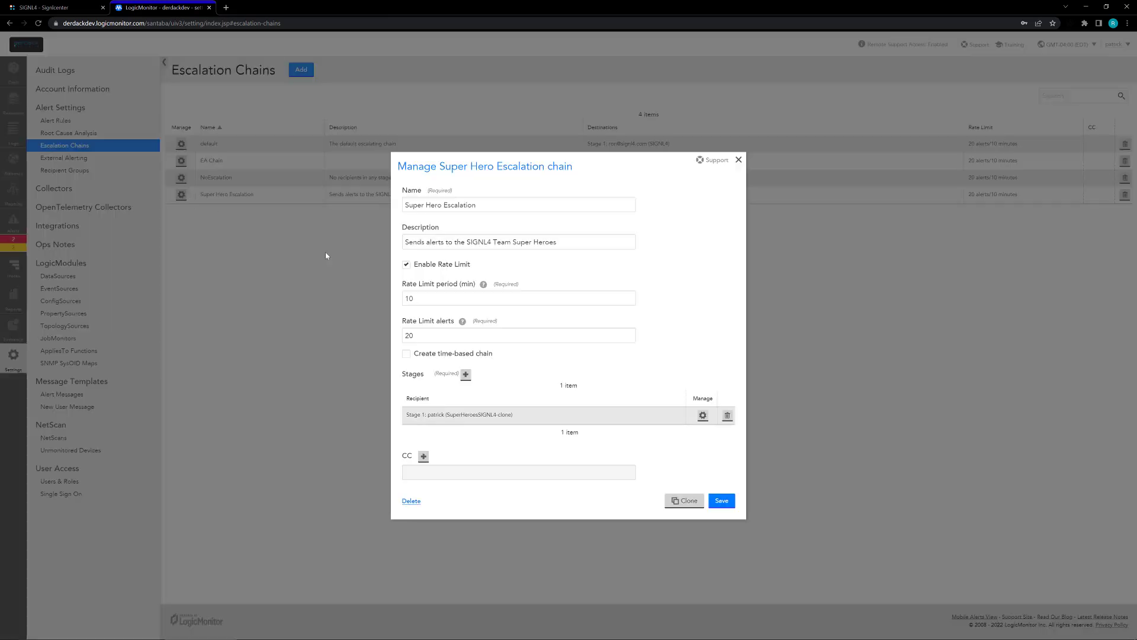
left_click(467, 413)
left_click(740, 160)
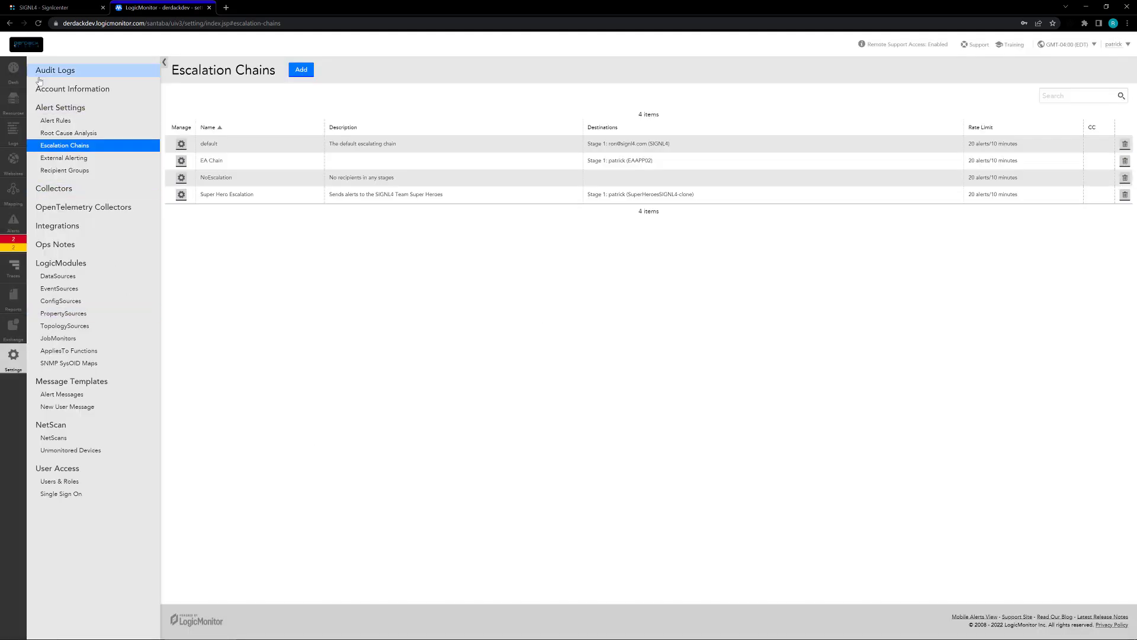
- Edit the Warning alert rule, select Super Hero Escalation as its escalation chain and save the rule
left_click(55, 120)
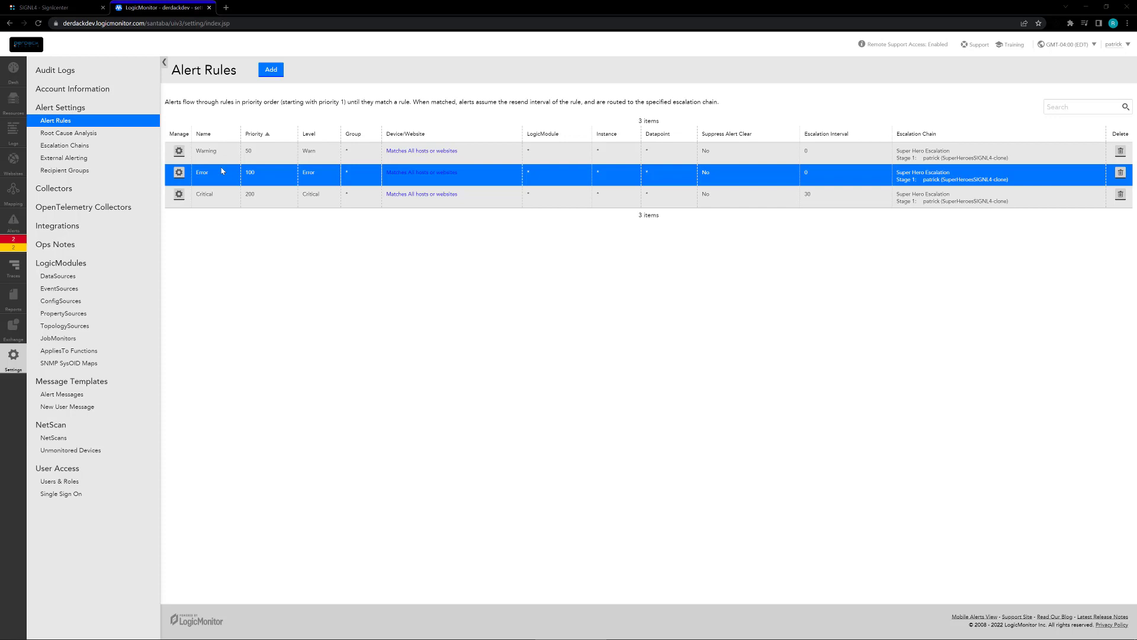
left_click(179, 152)
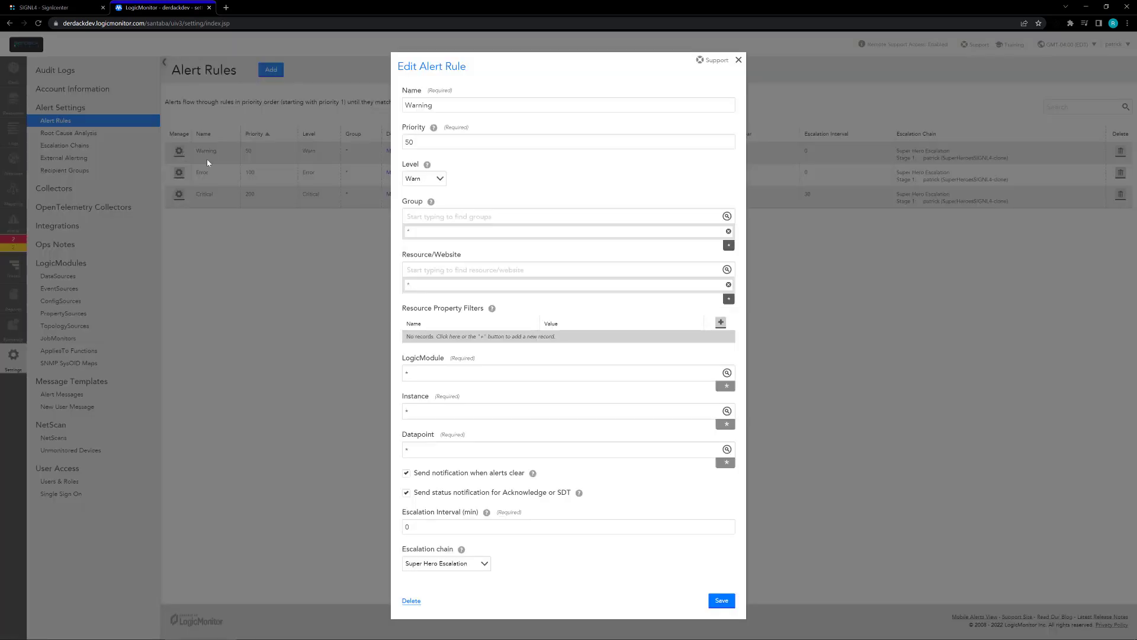
left_click(477, 567)
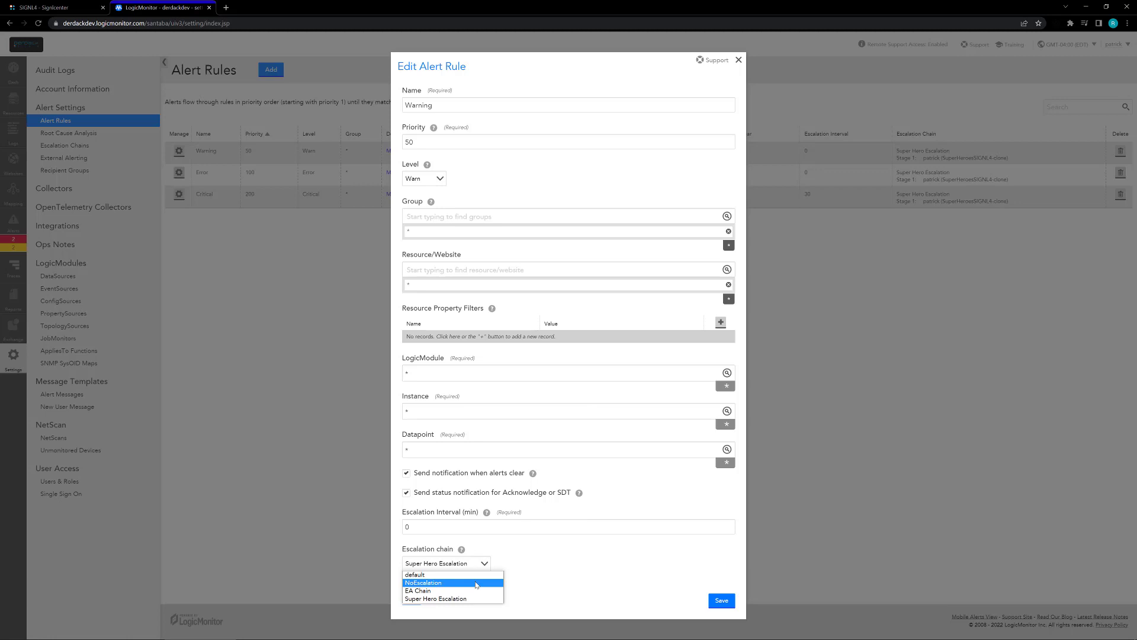
left_click(449, 599)
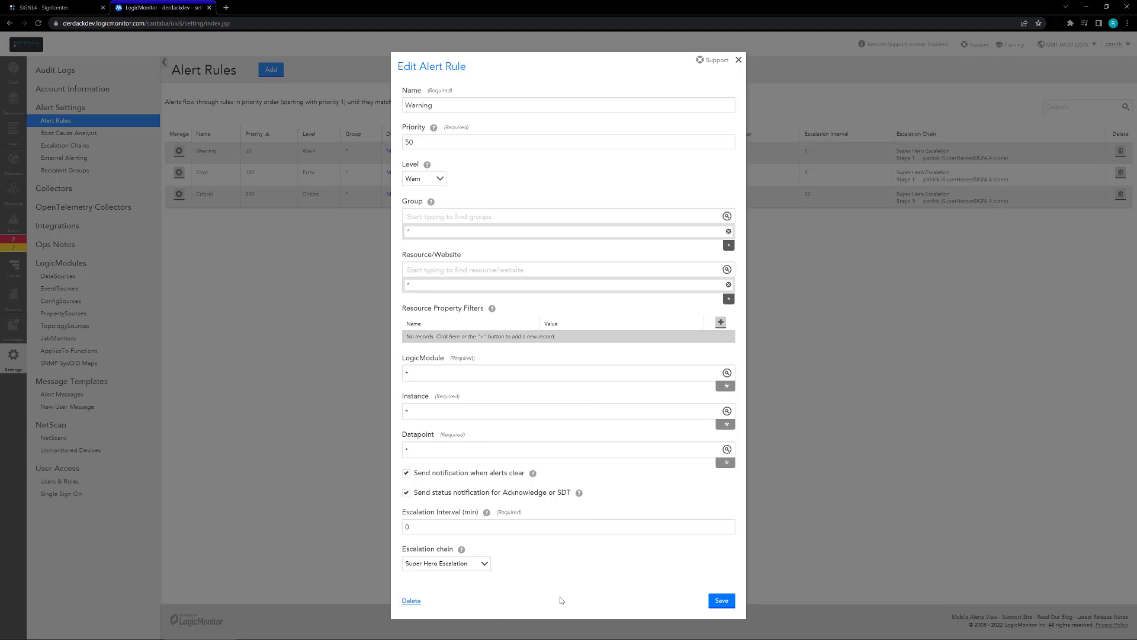
left_click(723, 600)
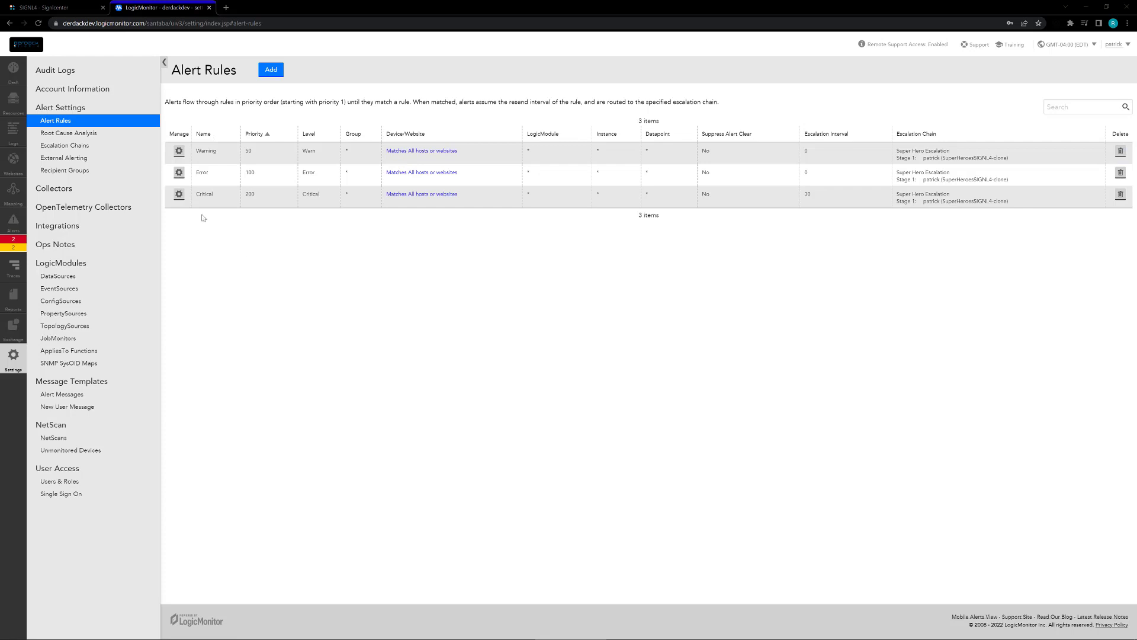
- Open the monitored websites and examine Website 3's graphs and the details of its critical alert
left_click(14, 162)
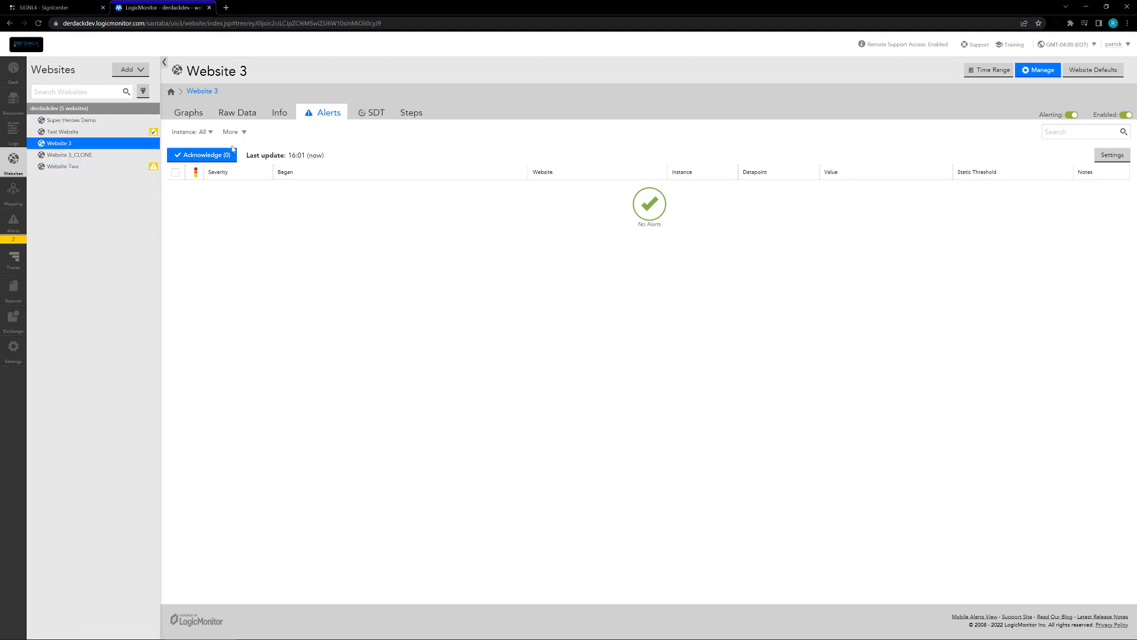
left_click(182, 112)
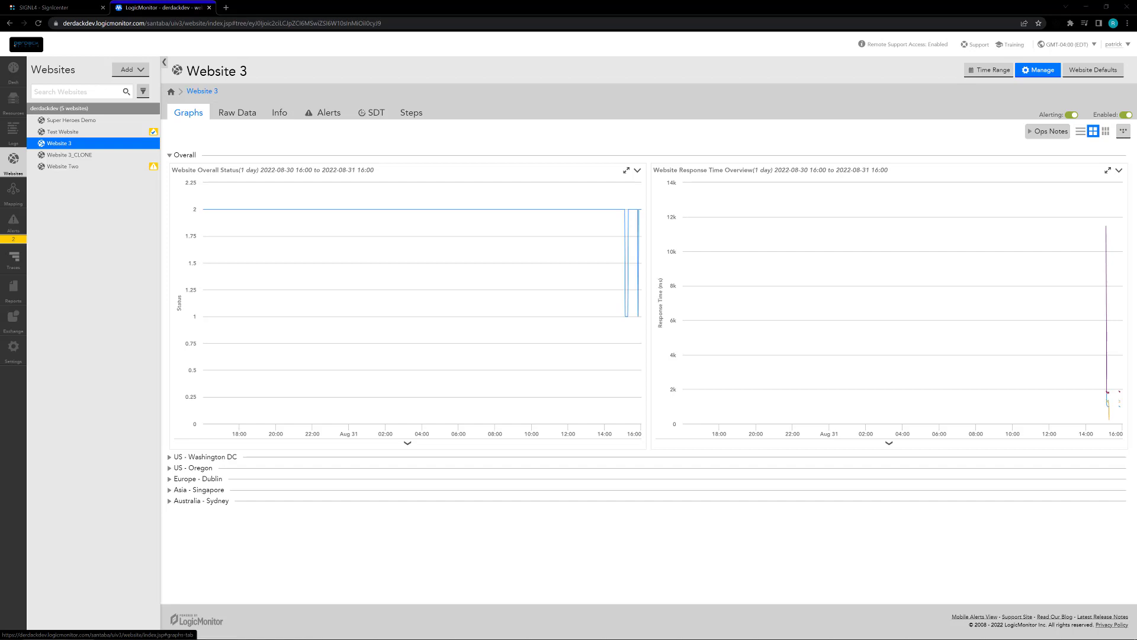
left_click(135, 131, "ctrl")
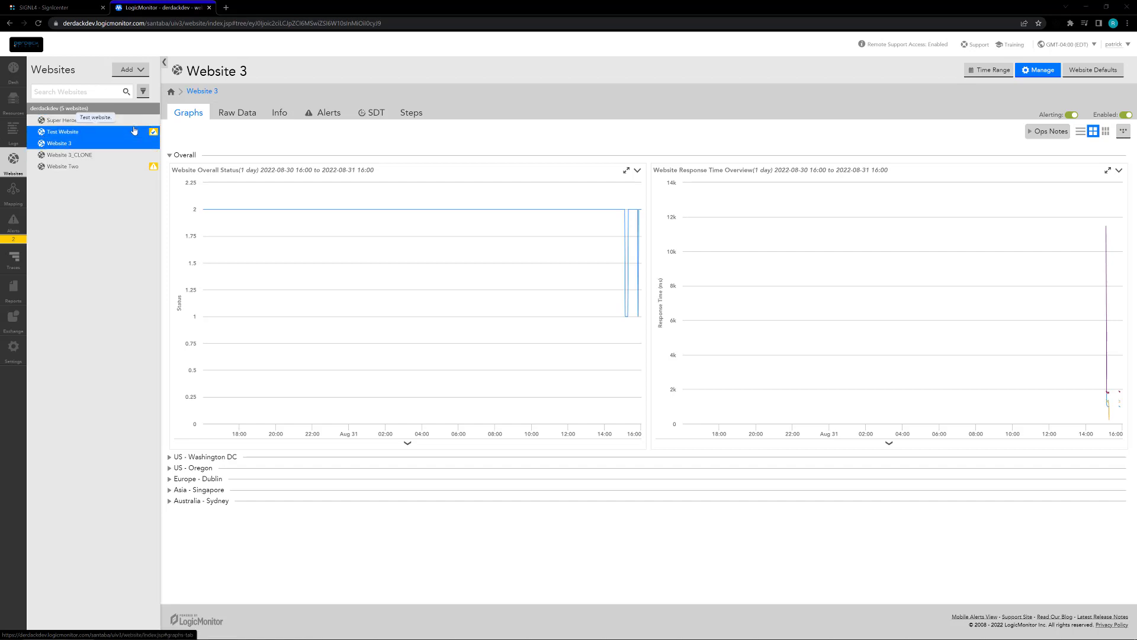
left_click(137, 143)
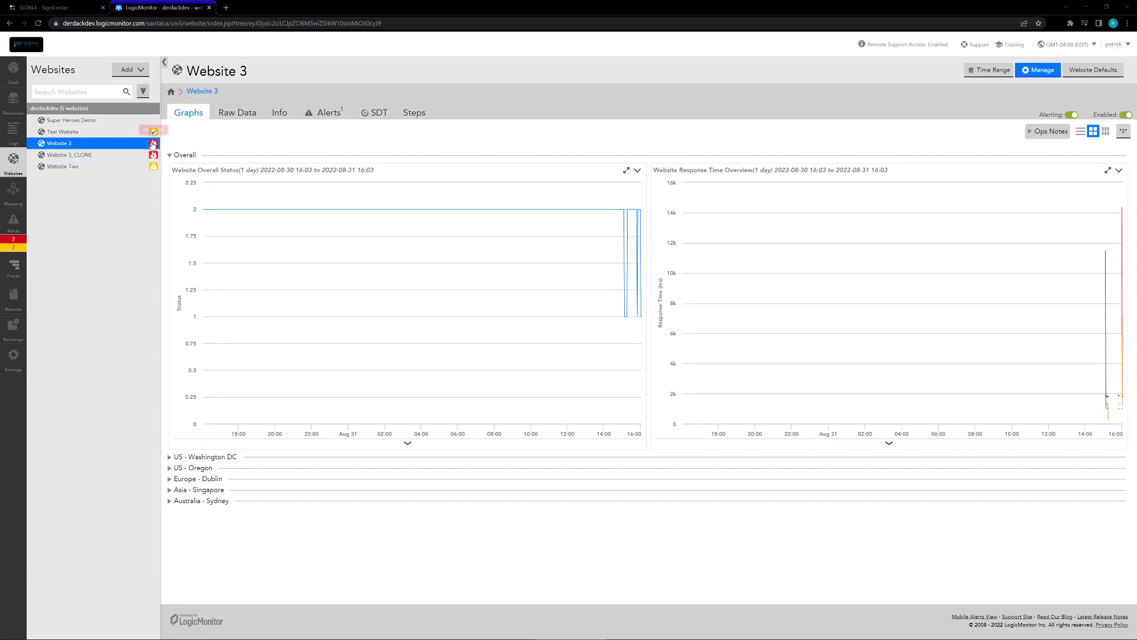
left_click(327, 114)
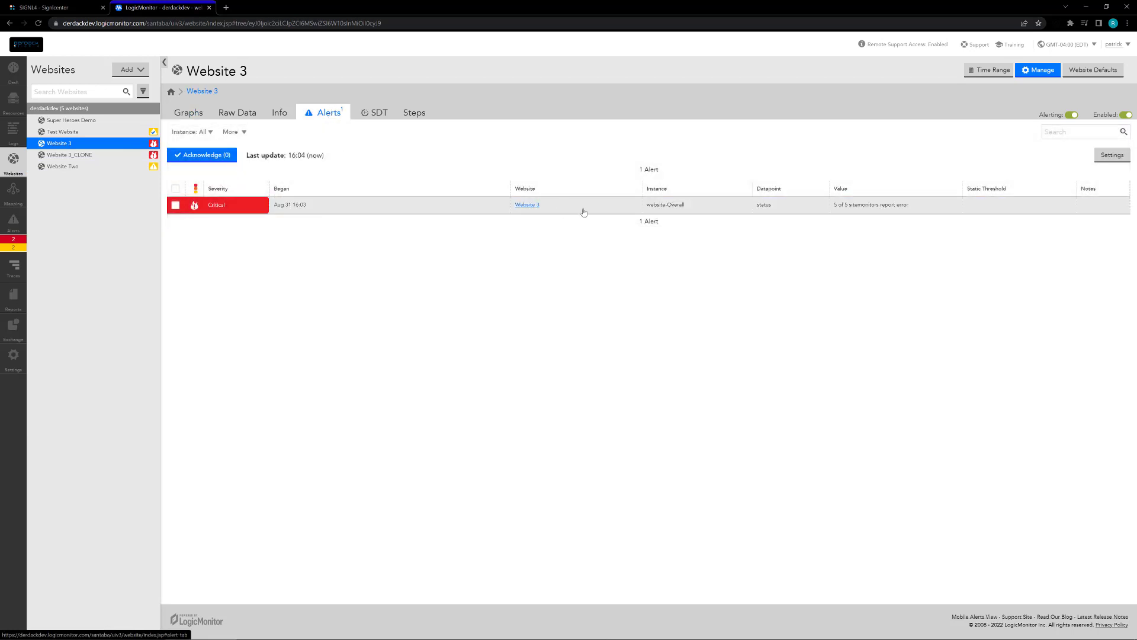
left_click(783, 209)
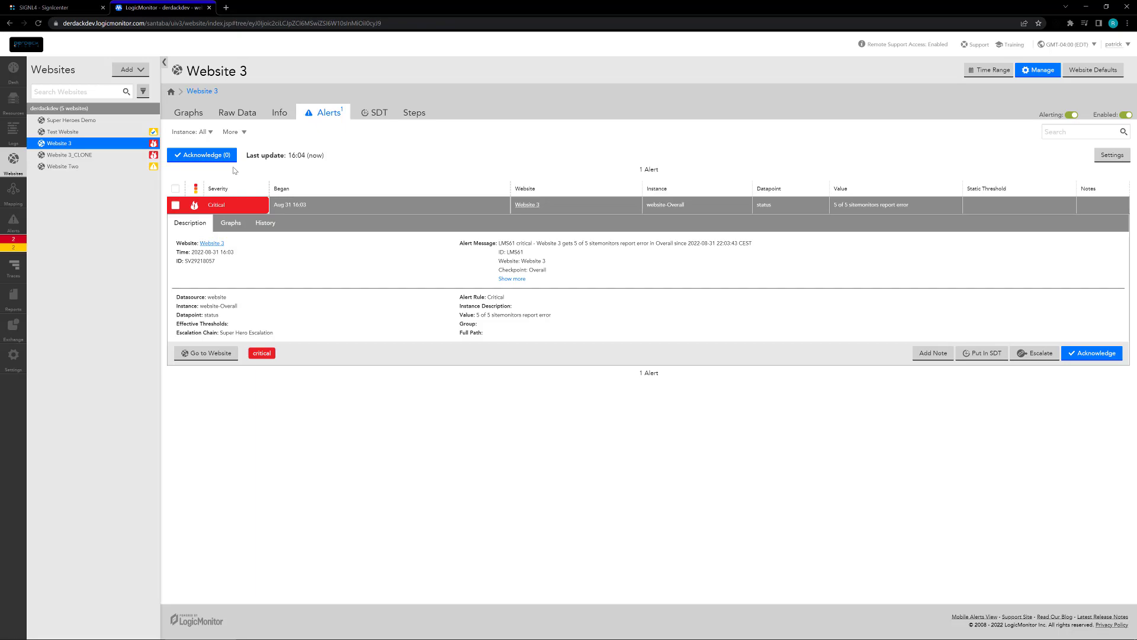
- Switch to SIGNL4, open the Signls and compare the Website 3_CLONE and Website 3 Signl details with the LogicMonitor alerts
left_click(63, 4)
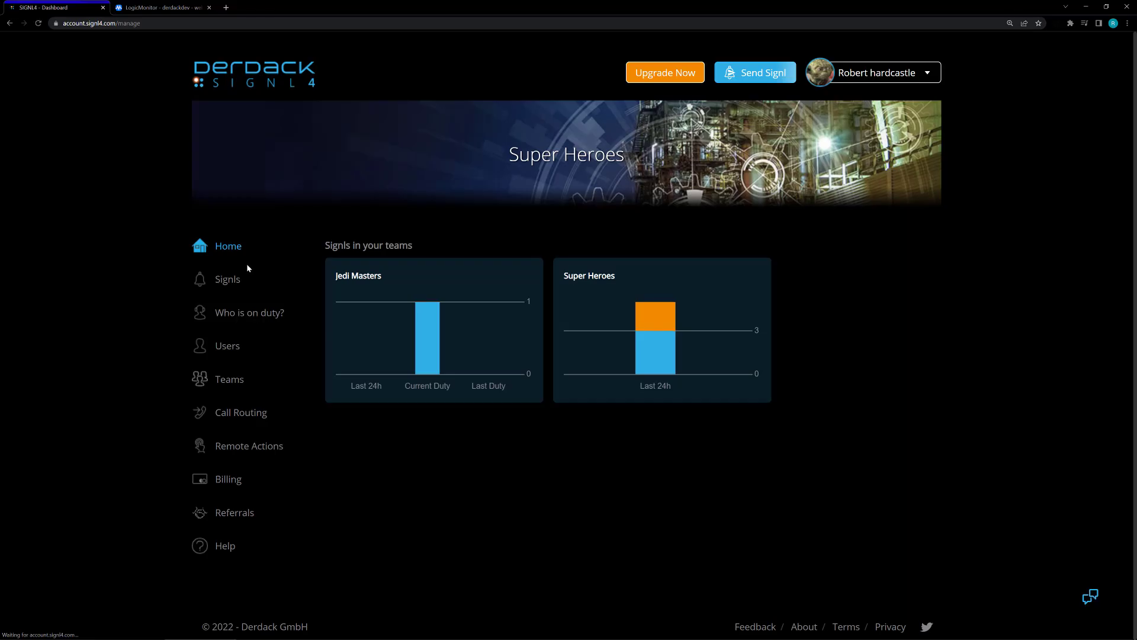
left_click(237, 277)
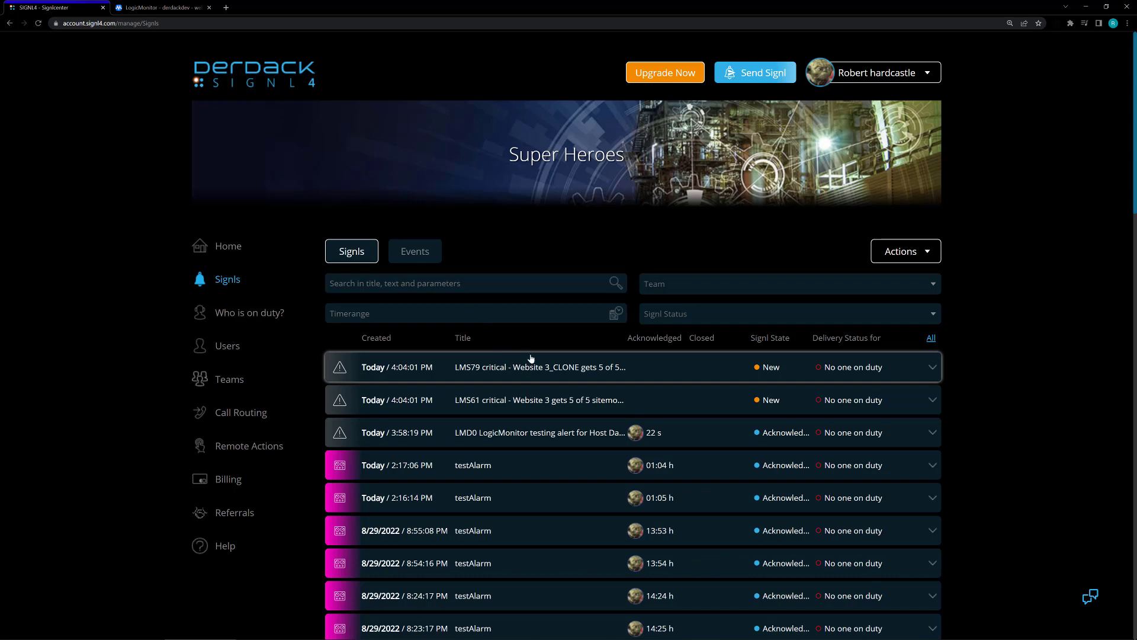
left_click(527, 362)
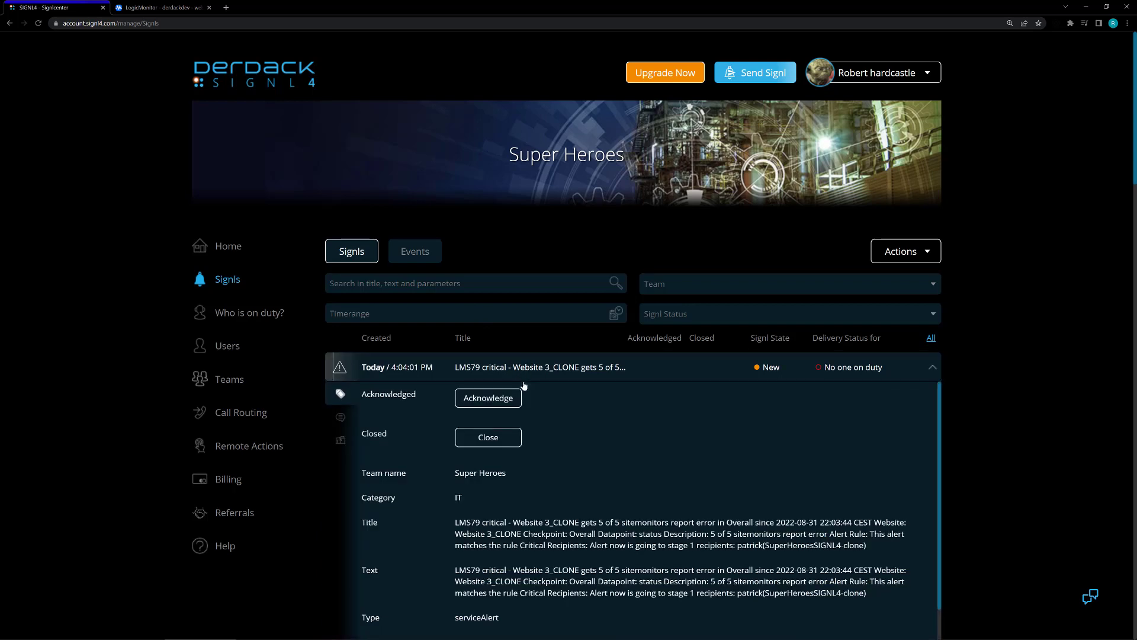
scroll(526, 391, "down", 2)
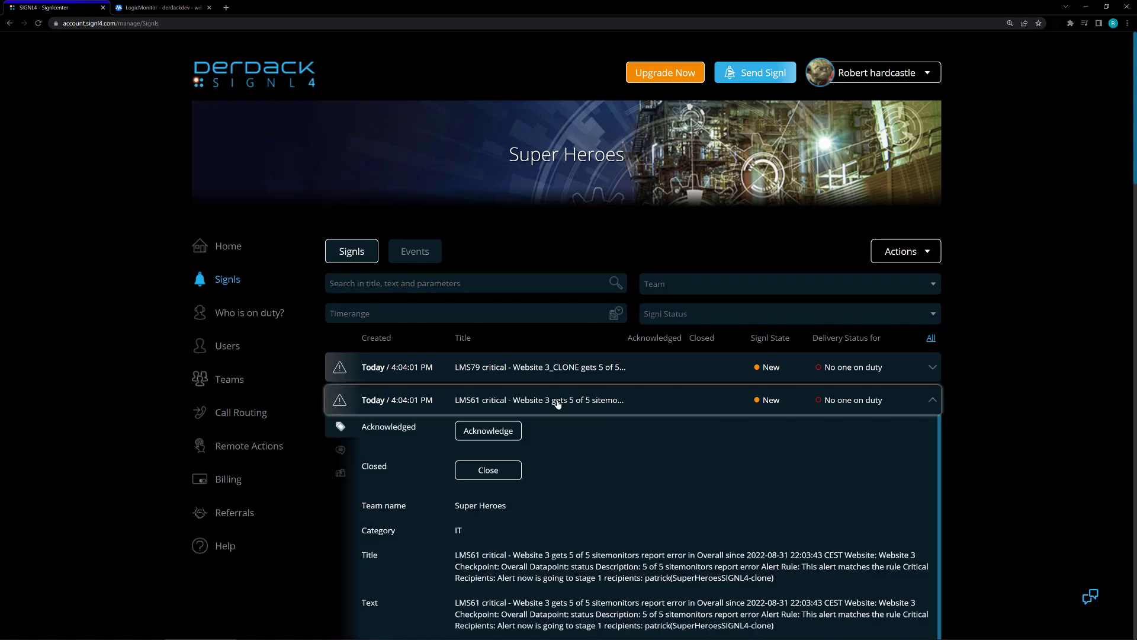
scroll(574, 429, "down", 2)
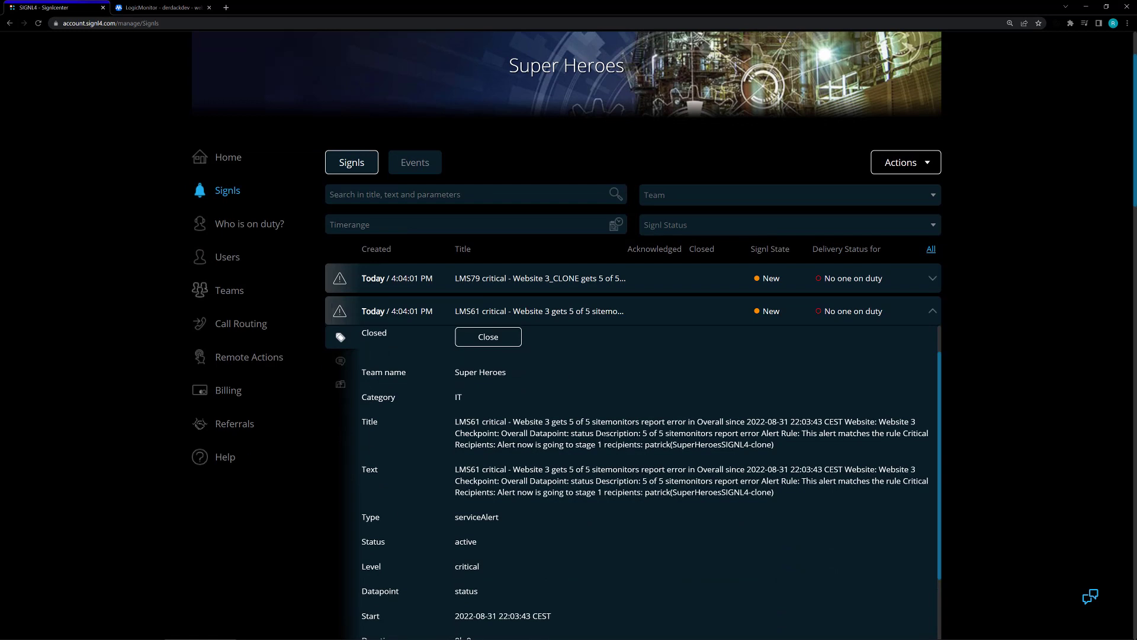
scroll(581, 450, "down", 3)
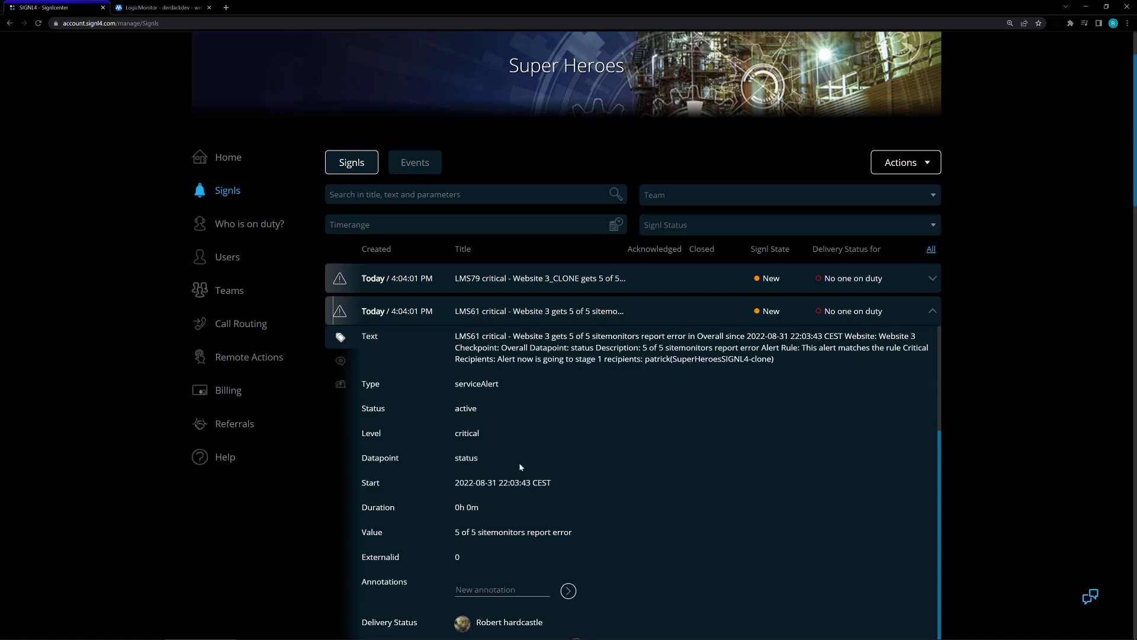
scroll(522, 464, "down", 2)
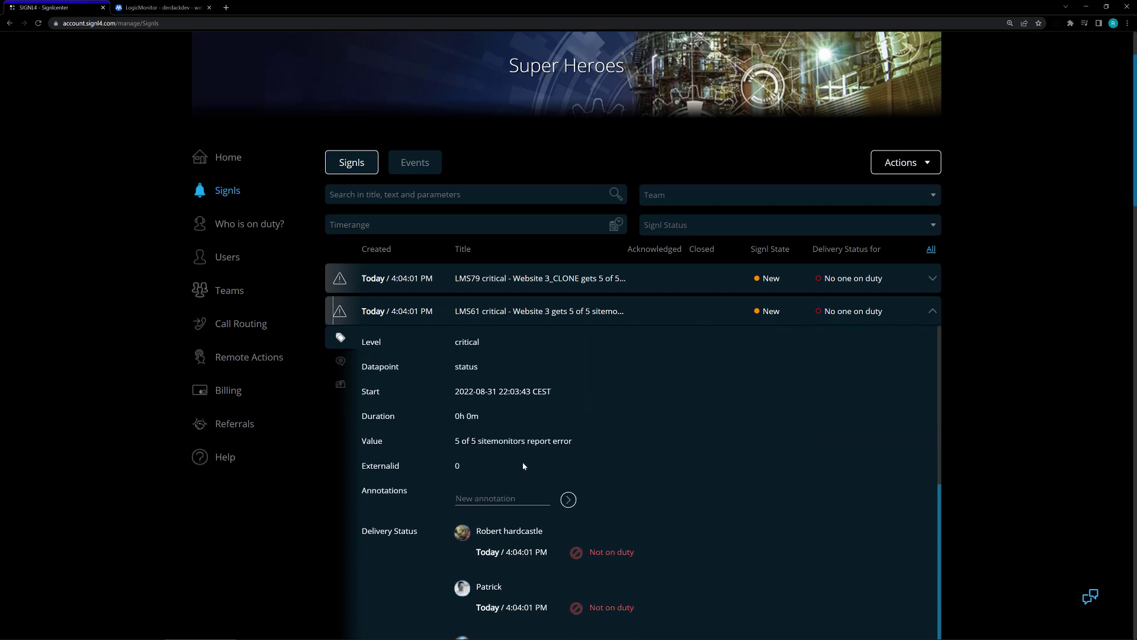
scroll(522, 465, "up", 5)
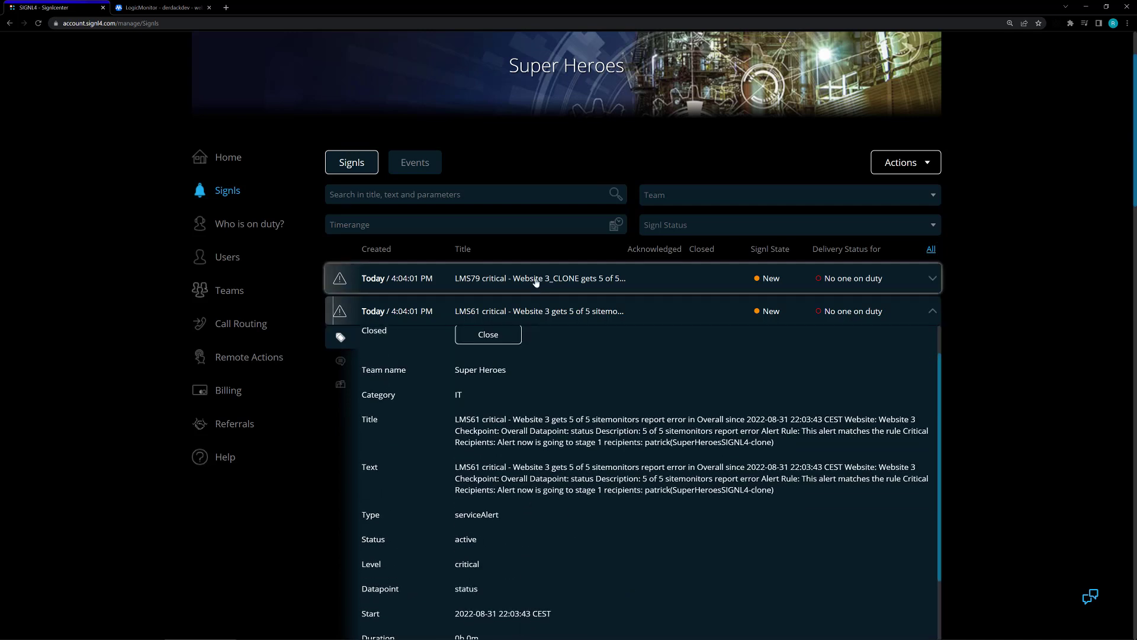
left_click(179, 5)
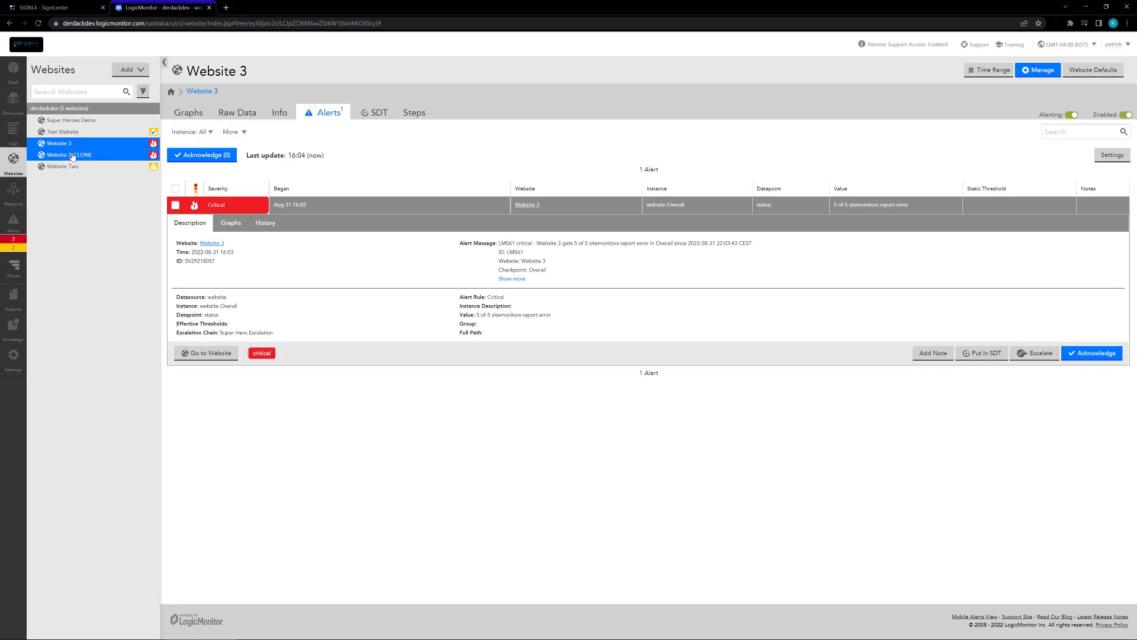
left_click(63, 6)
scroll(580, 354, "down", 2)
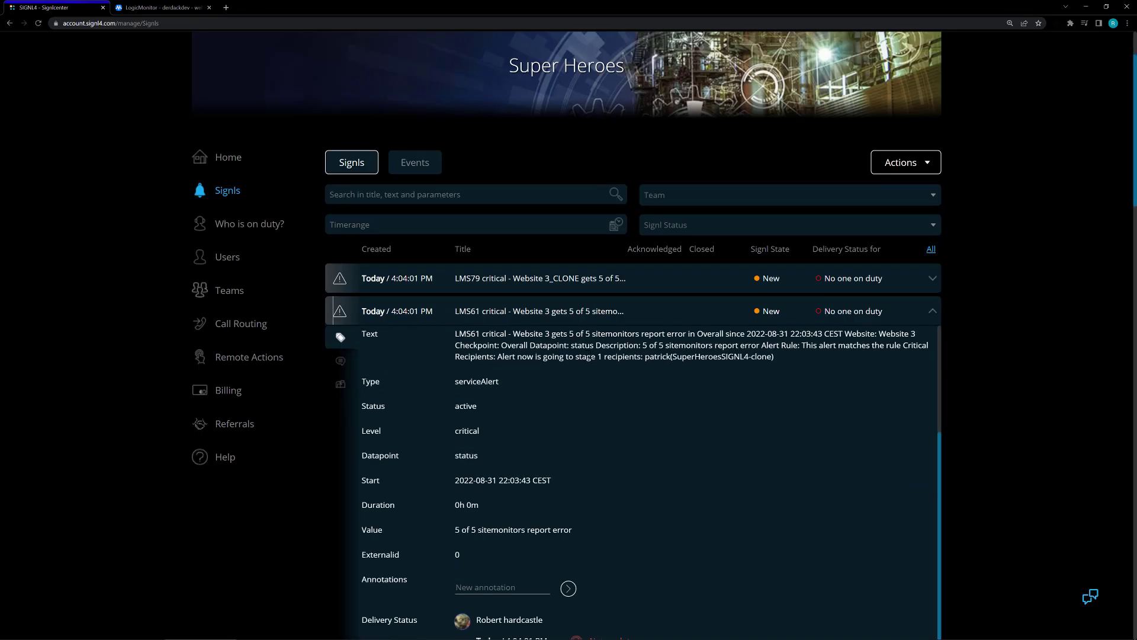
- Acknowledge the Website 3 critical Signl and switch to LogicMonitor to check the alert's acknowledgement
left_click(628, 313)
left_click(628, 314)
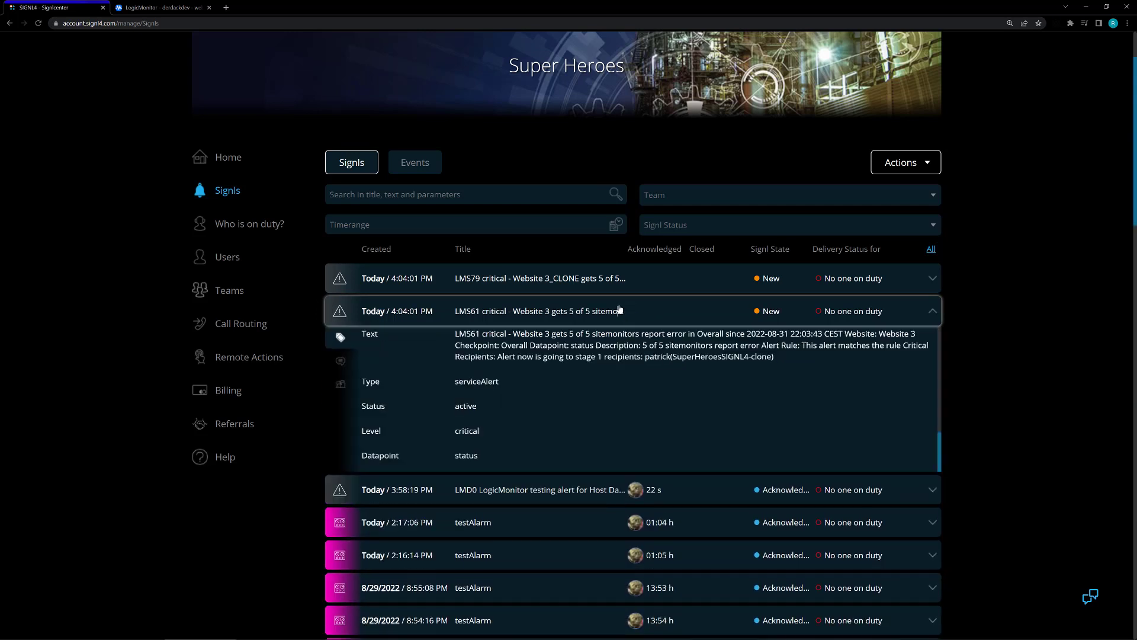
scroll(496, 320, "up", 3)
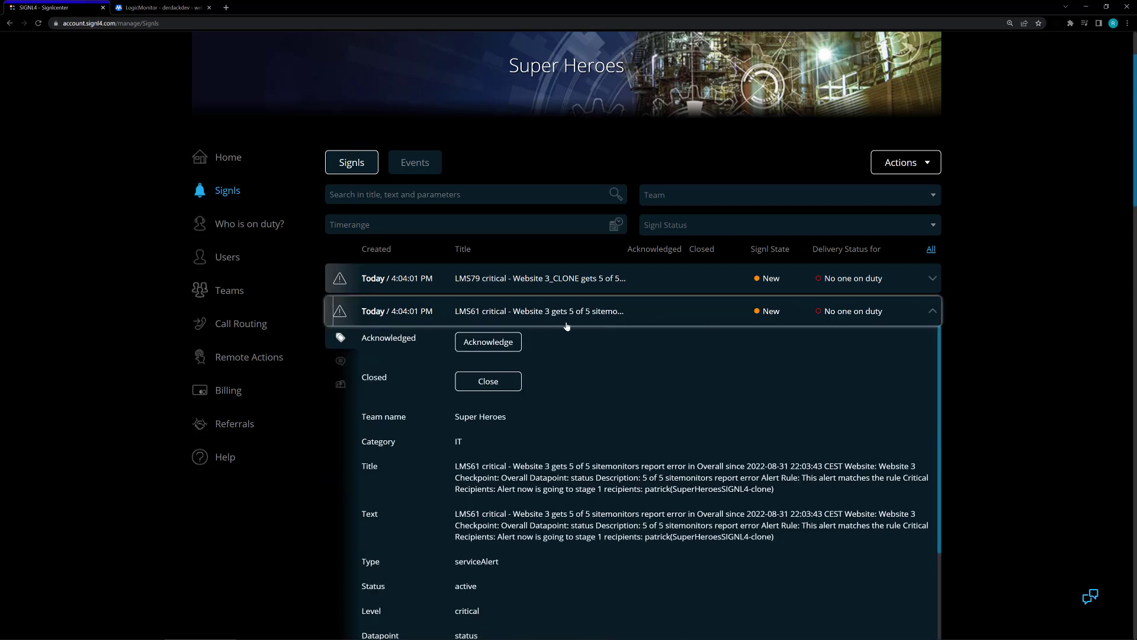
left_click(507, 343)
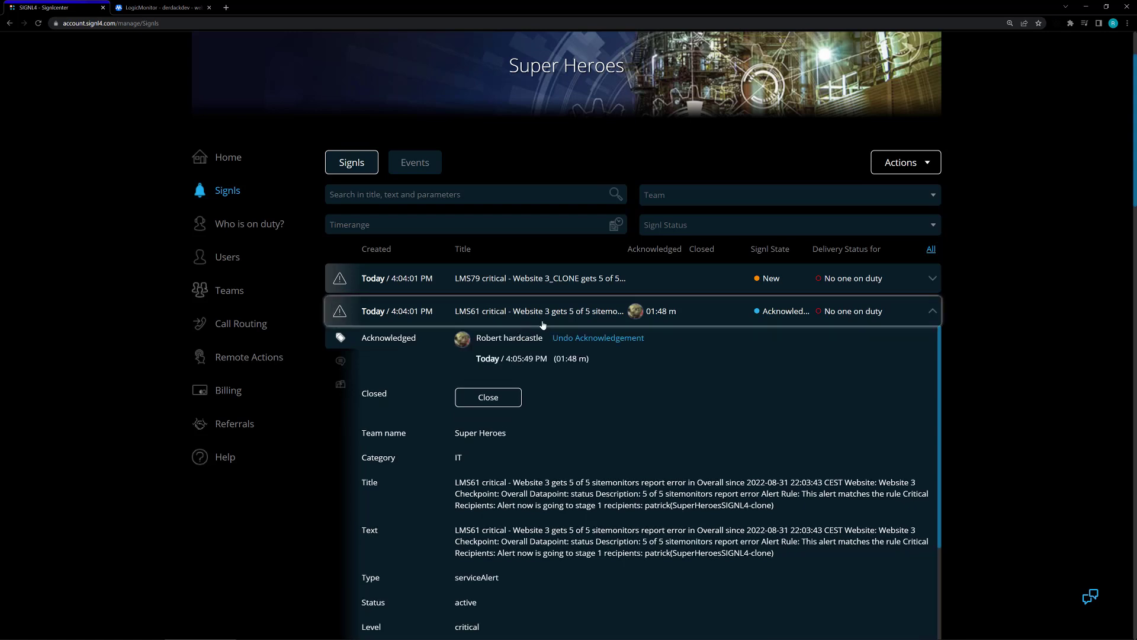
left_click(160, 7)
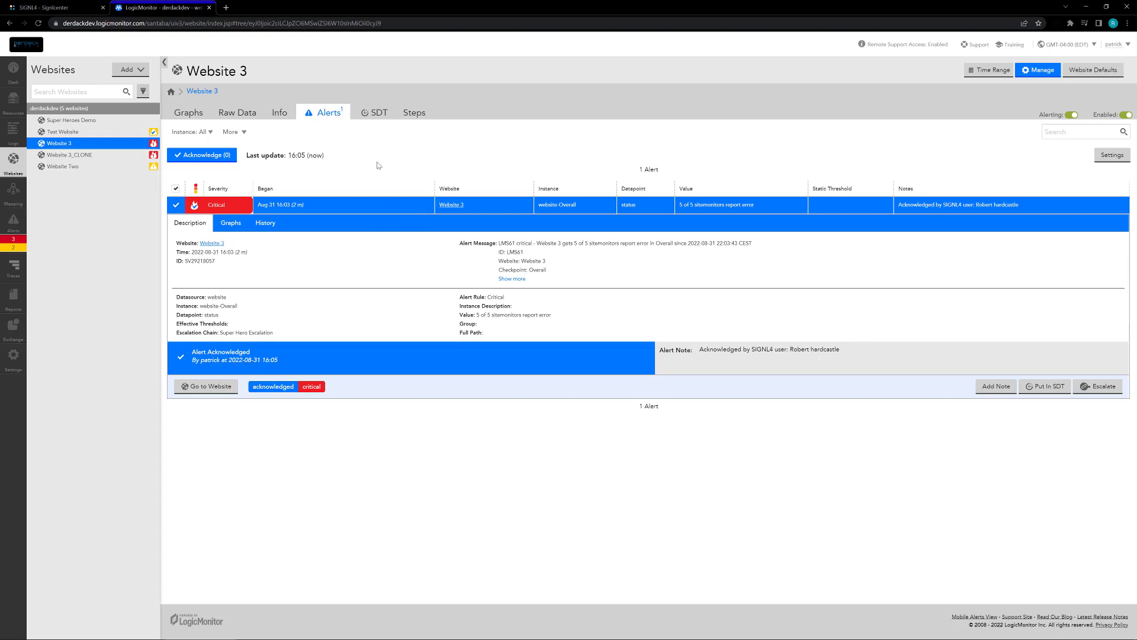
- Return to SIGNL4, close the Website 3 Signl and switch back to its alert in LogicMonitor
left_click(47, 8)
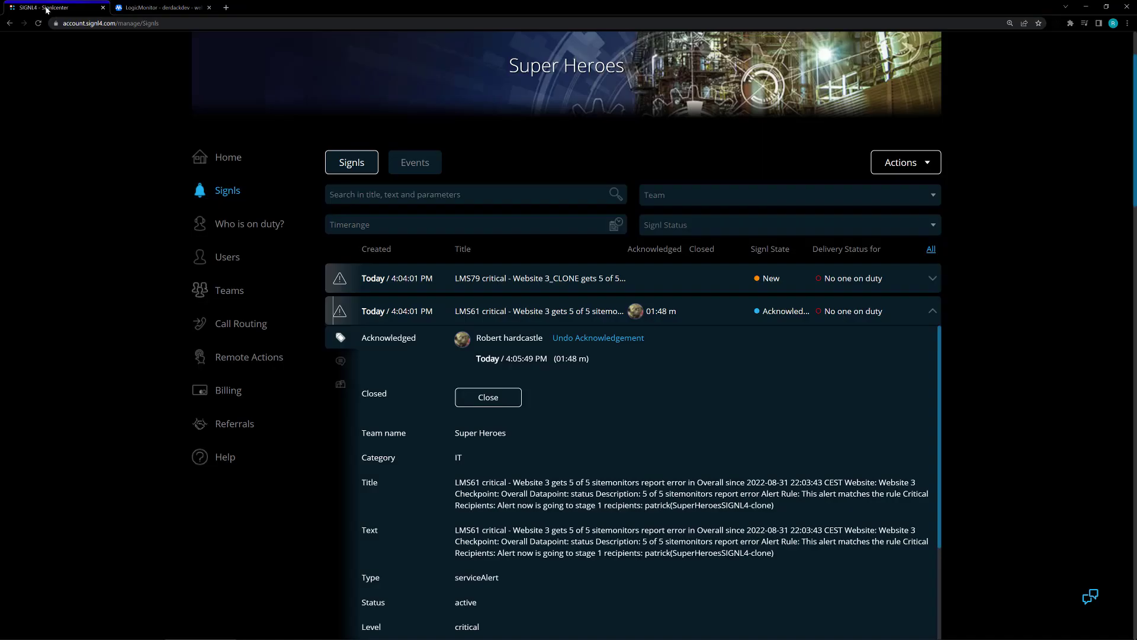
left_click(502, 397)
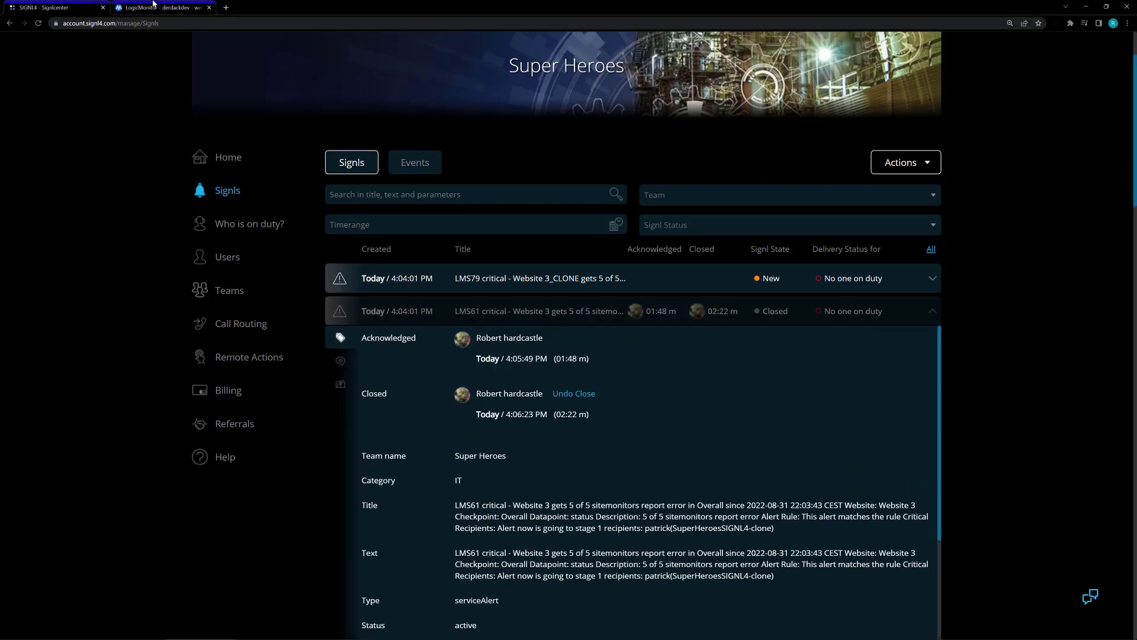
left_click(166, 4)
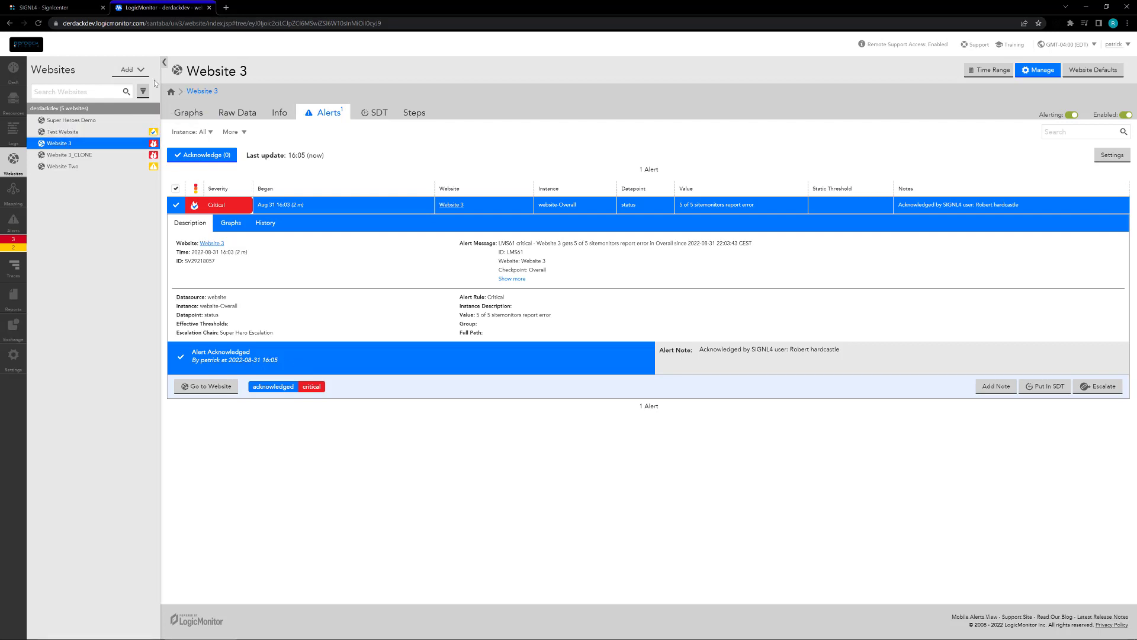